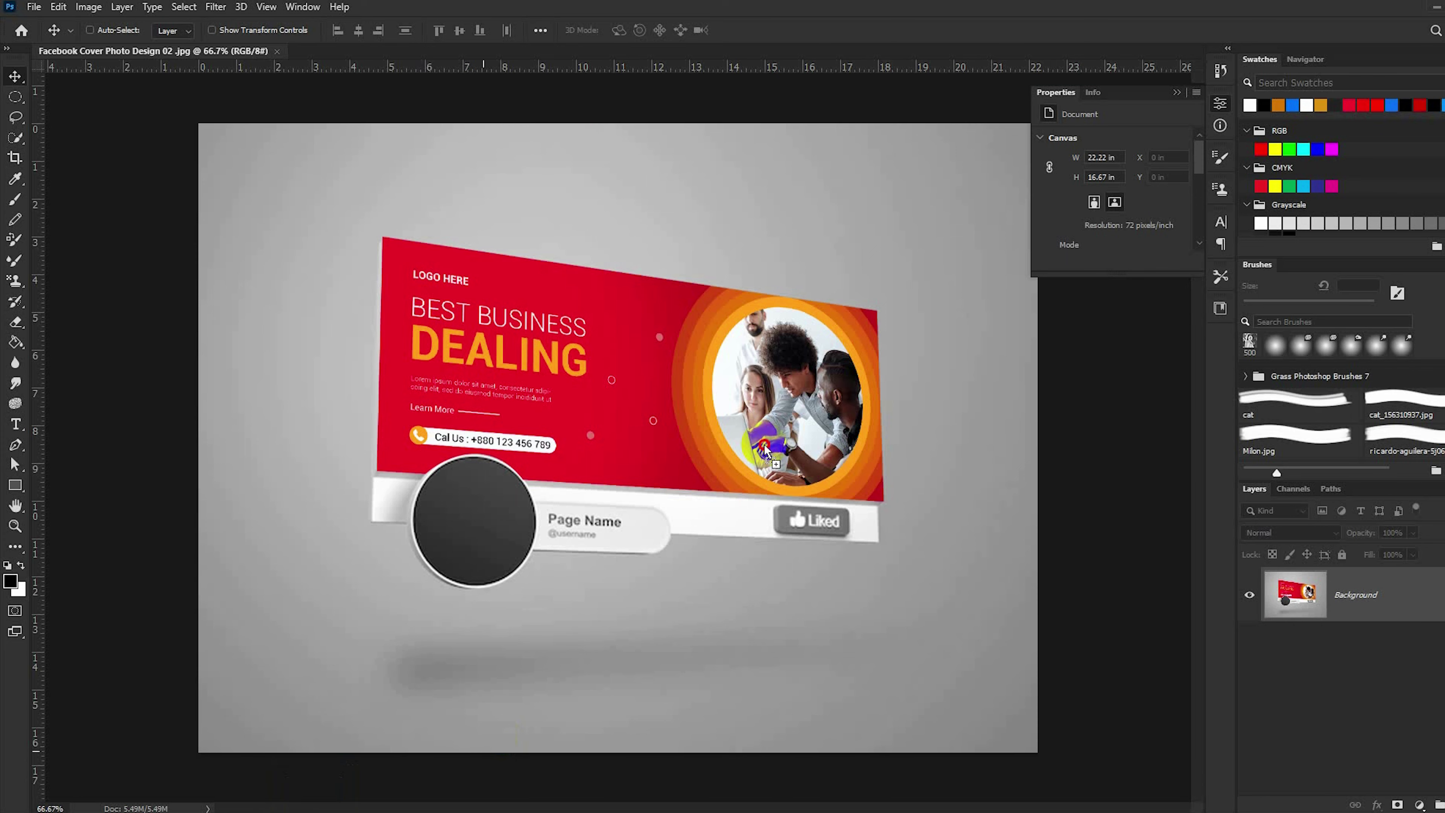
Step: Leave the Facebook cover mockup and show the Photoshop Home screen with recent files
{"action": "mouse_move", "coordinate": [294, 810]}
{"action": "left_mouse_down"}
{"action": "mouse_move", "coordinate": [606, 421]}
{"action": "mouse_move", "coordinate": [775, 422]}
{"action": "left_mouse_up"}
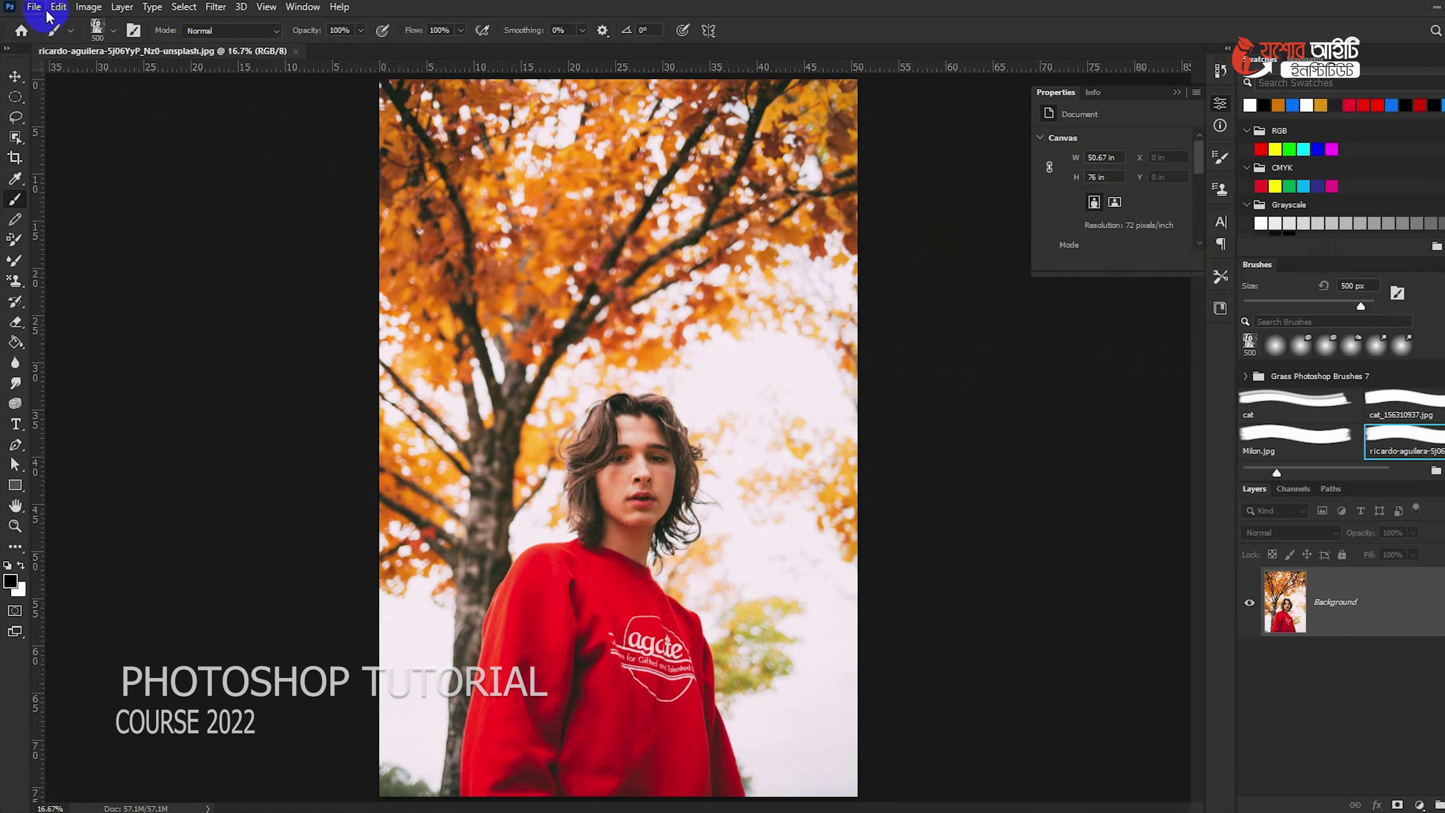
{"action": "left_click", "coordinate": [33, 7]}
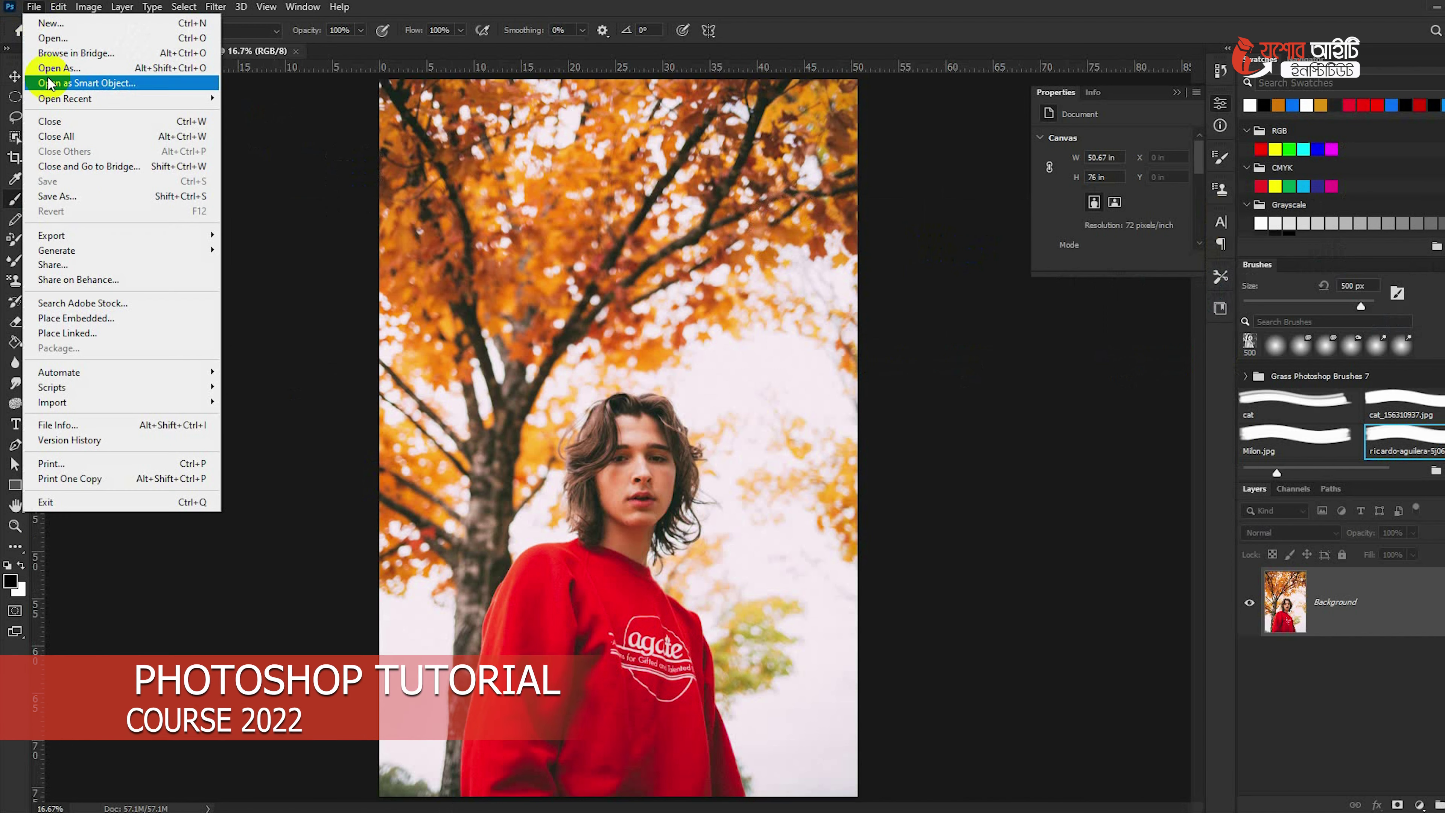
{"action": "left_click", "coordinate": [76, 199]}
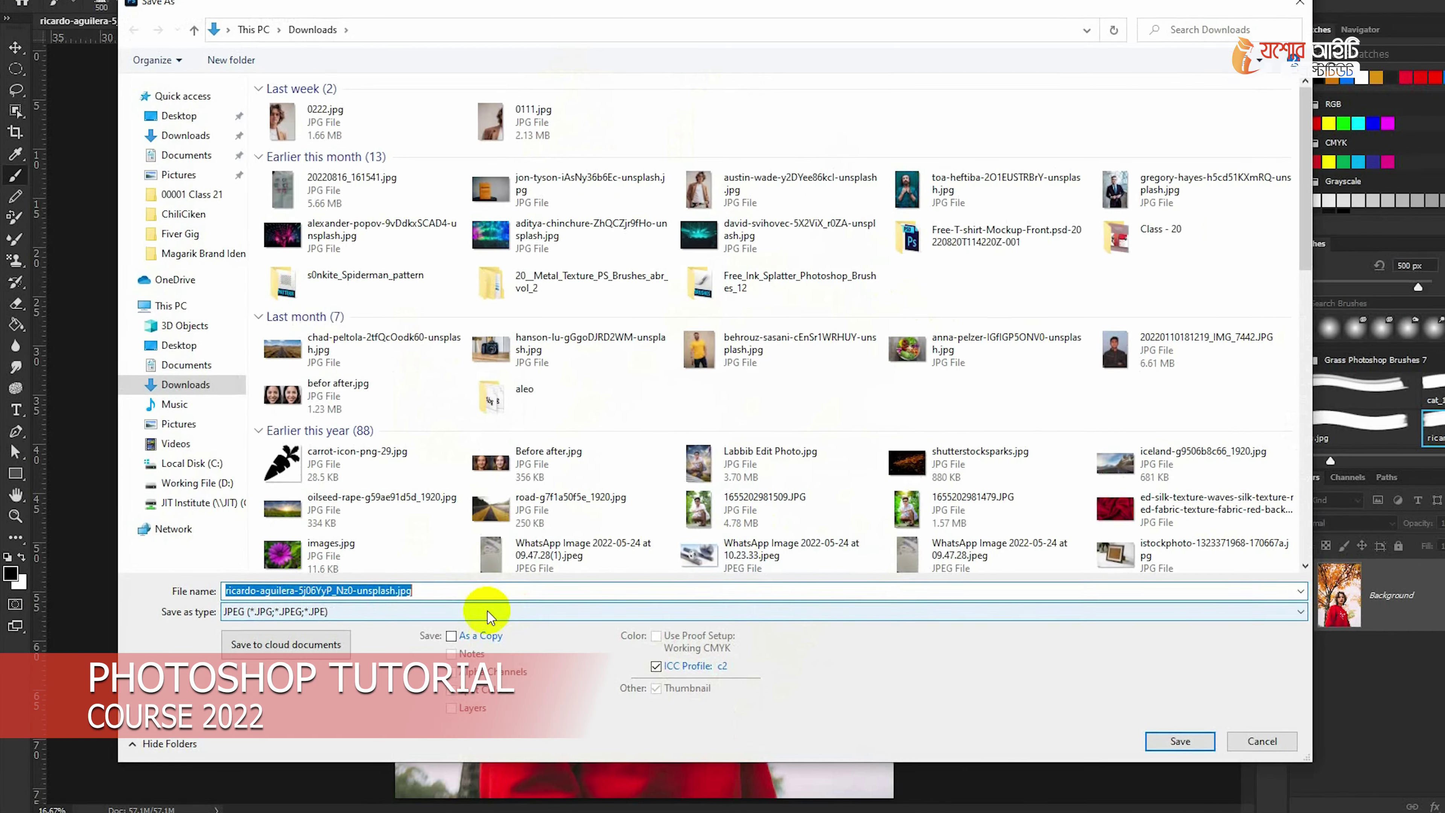
{"action": "left_click", "coordinate": [489, 595]}
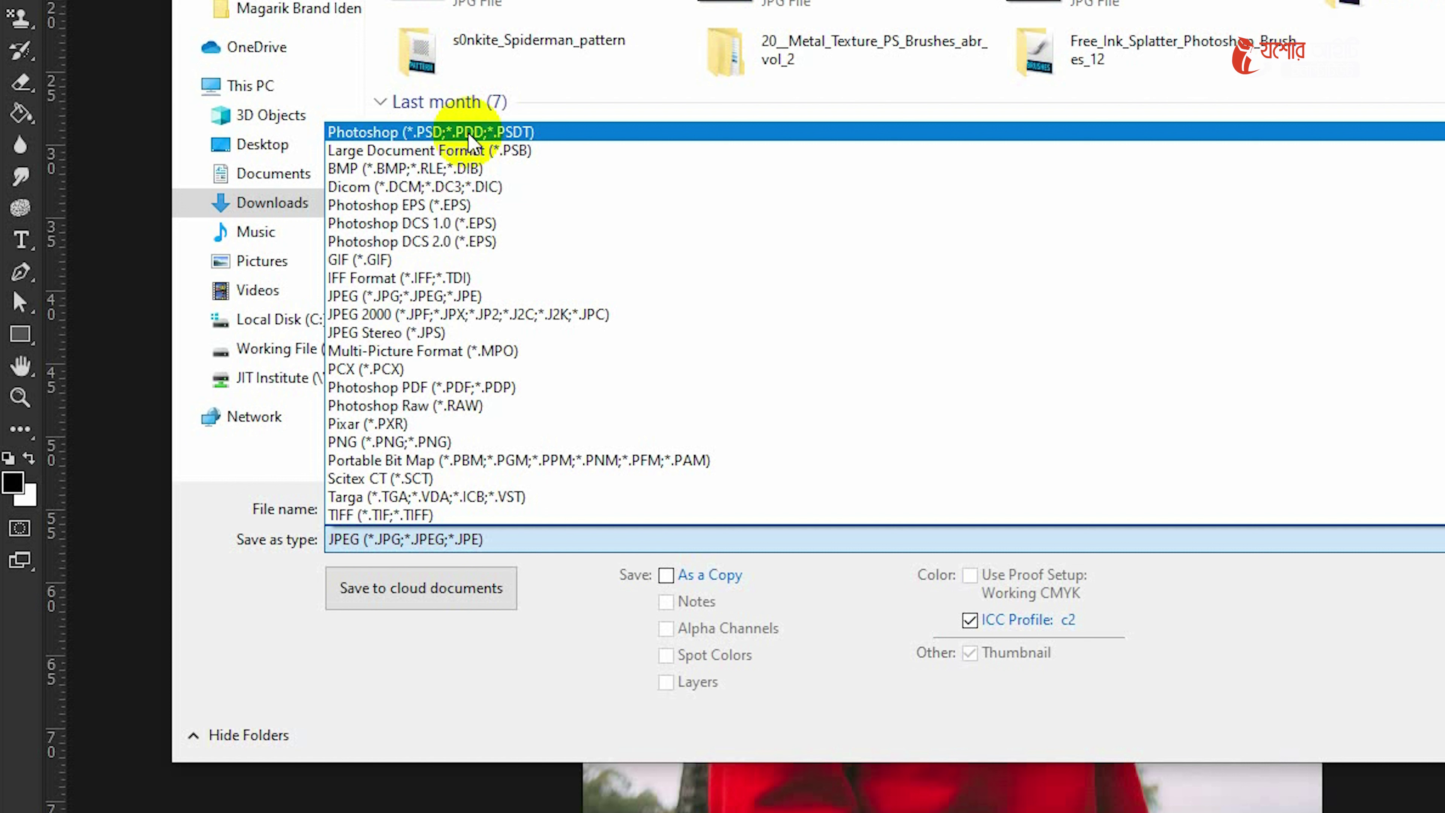
{"action": "left_click", "coordinate": [470, 136]}
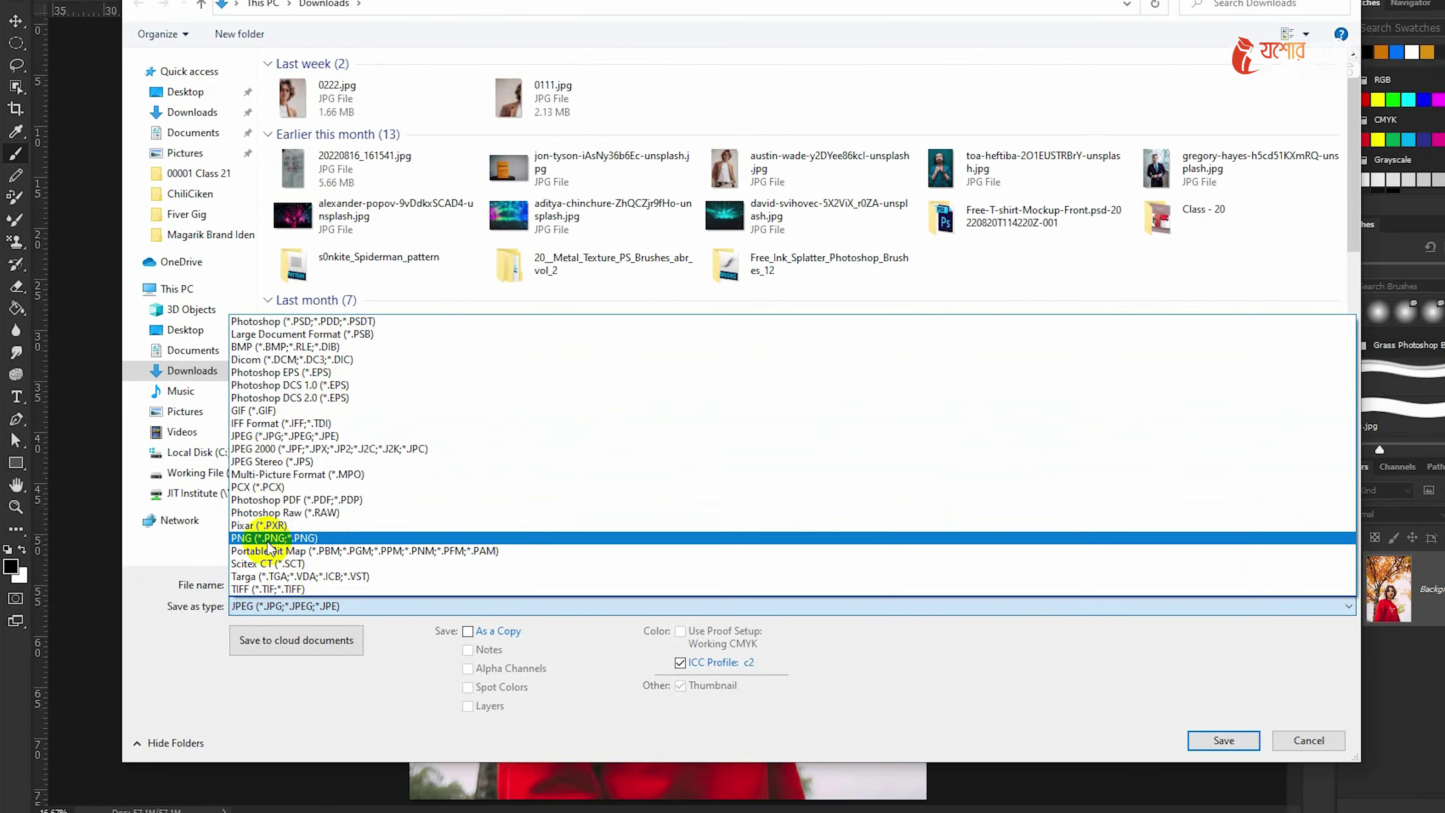
{"action": "left_click", "coordinate": [1215, 742]}
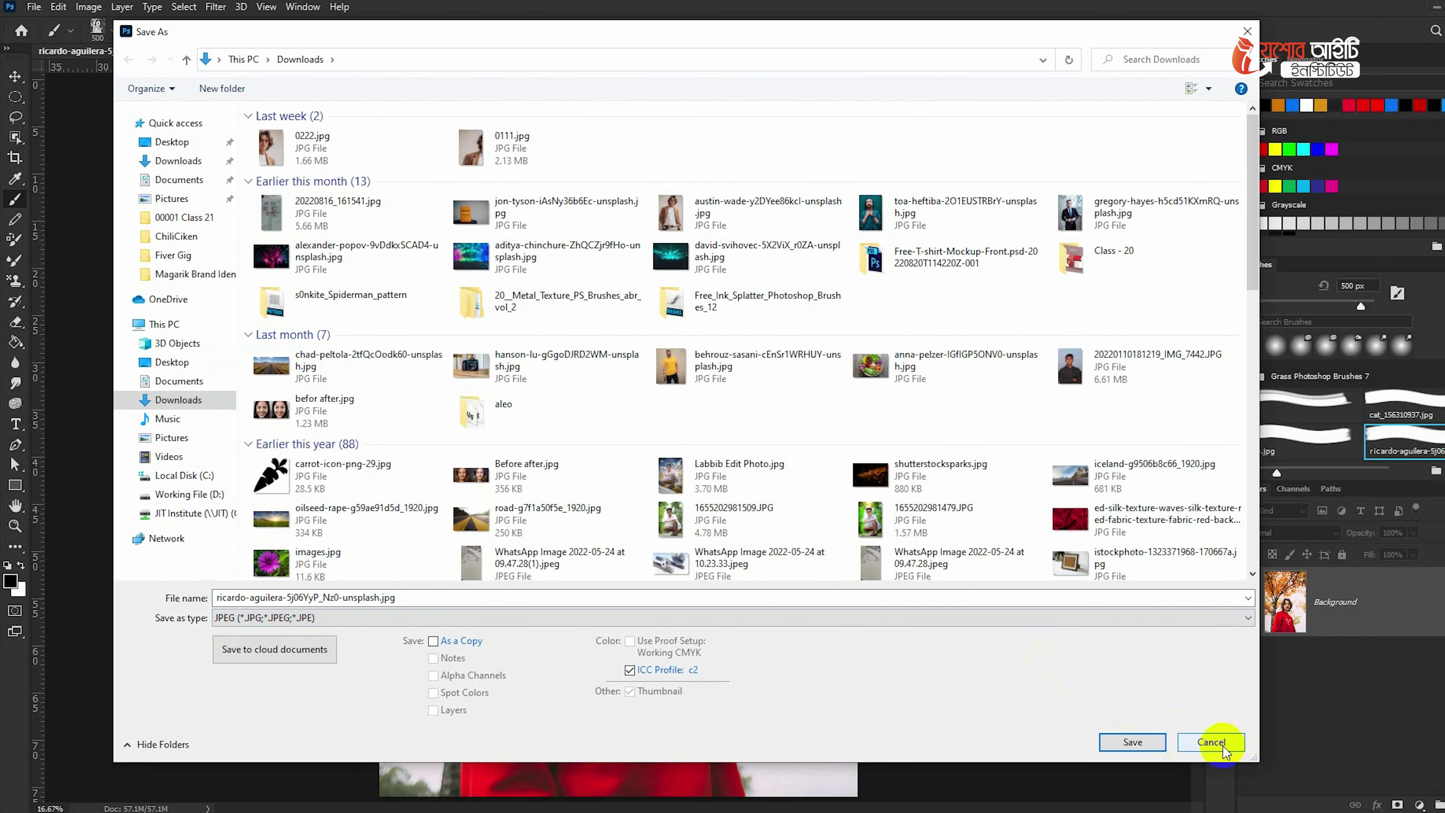
Step: Cancel the save and mask out the autumn background around the red-sweater subject using Quick Selection
{"action": "left_click", "coordinate": [1212, 742]}
{"action": "left_click", "coordinate": [14, 137]}
{"action": "left_click", "coordinate": [85, 152]}
{"action": "mouse_move", "coordinate": [510, 769]}
{"action": "left_mouse_down"}
{"action": "mouse_move", "coordinate": [516, 688]}
{"action": "mouse_move", "coordinate": [590, 581]}
{"action": "mouse_move", "coordinate": [610, 462]}
{"action": "mouse_move", "coordinate": [636, 408]}
{"action": "left_mouse_up"}
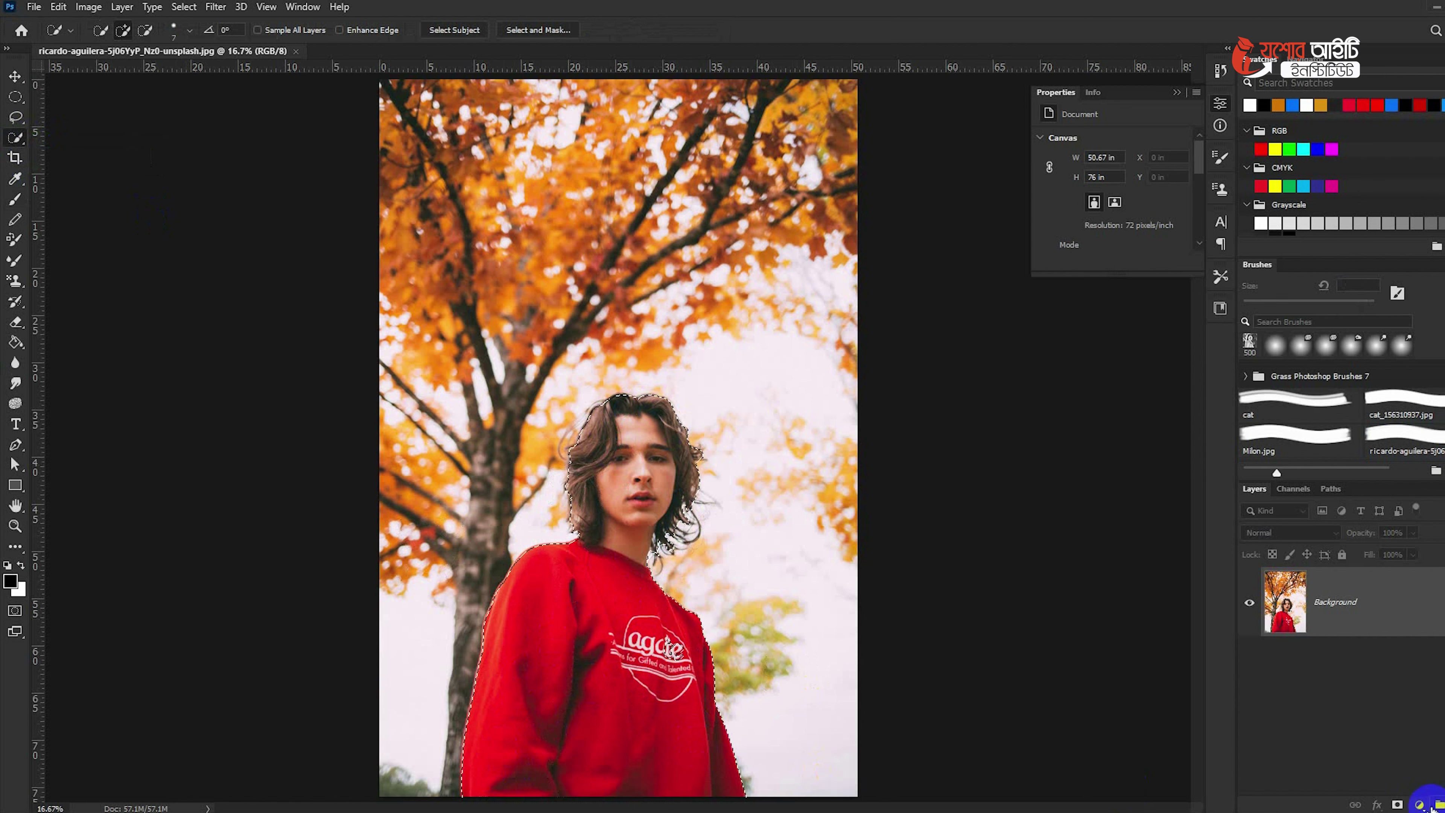
{"action": "left_click", "coordinate": [1397, 805]}
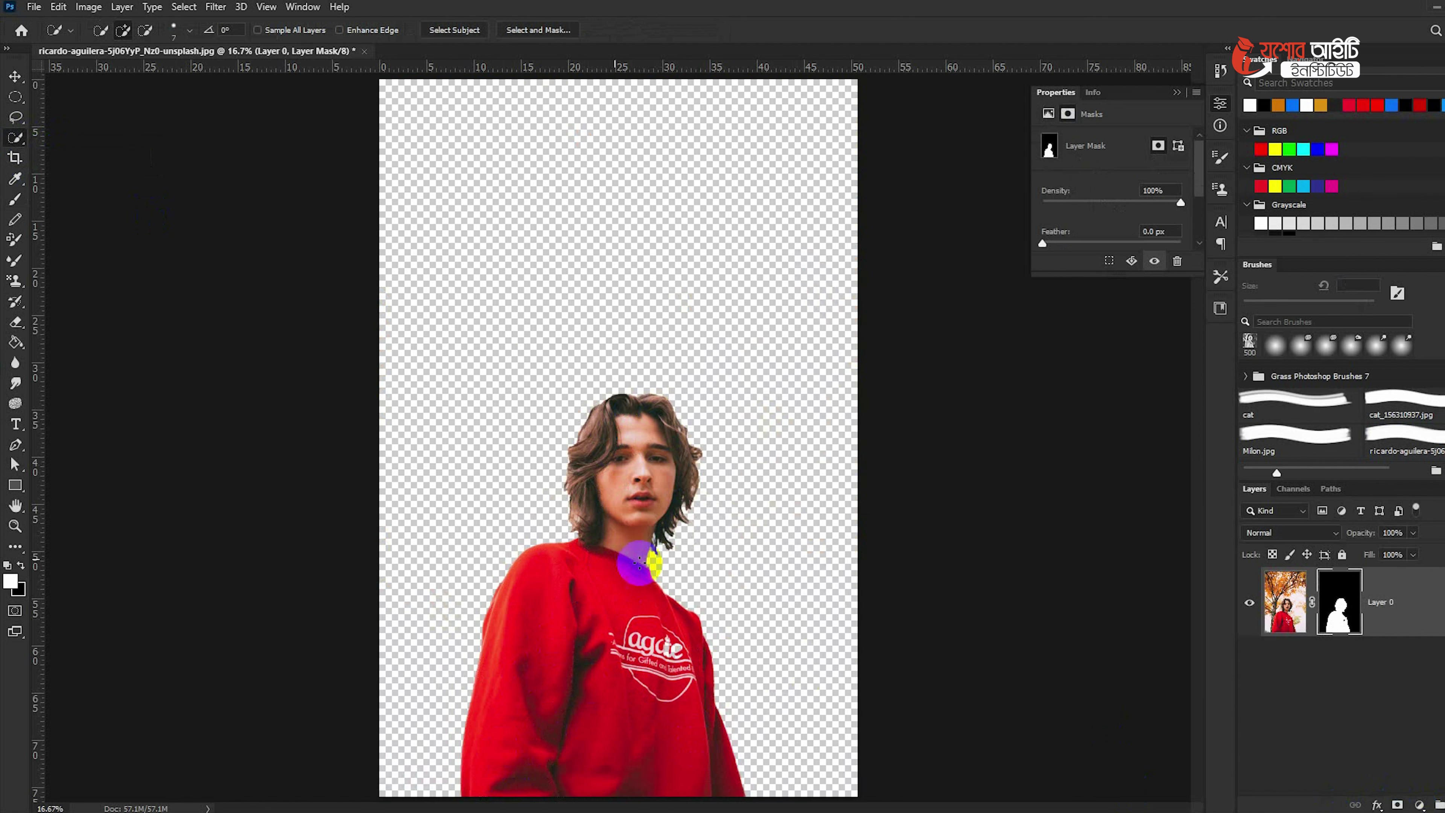
{"action": "left_click", "coordinate": [15, 77]}
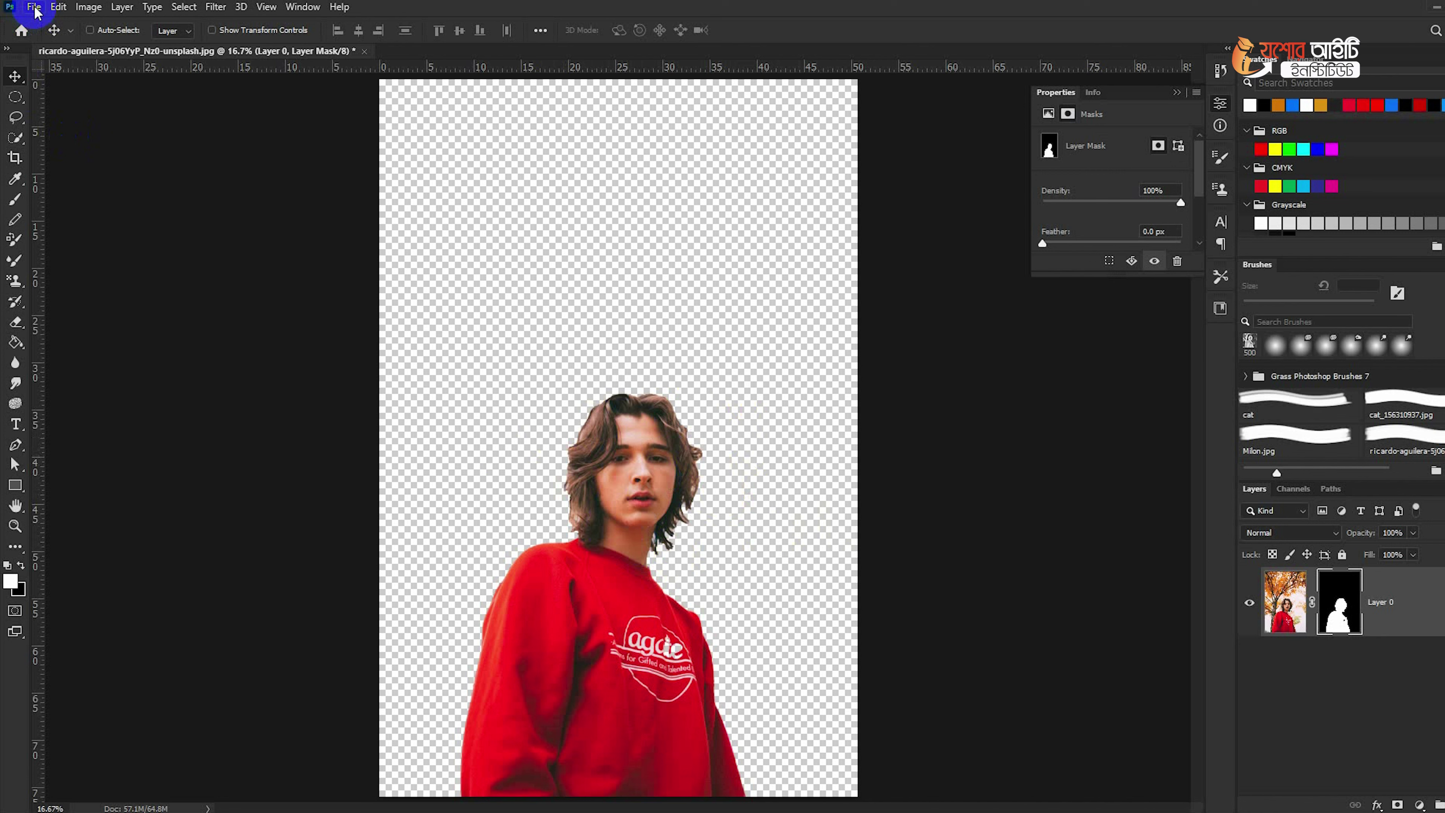
Step: Save the cut-out portrait as a JPEG to the Desktop, bringing up JPEG Options
{"action": "left_click", "coordinate": [35, 7]}
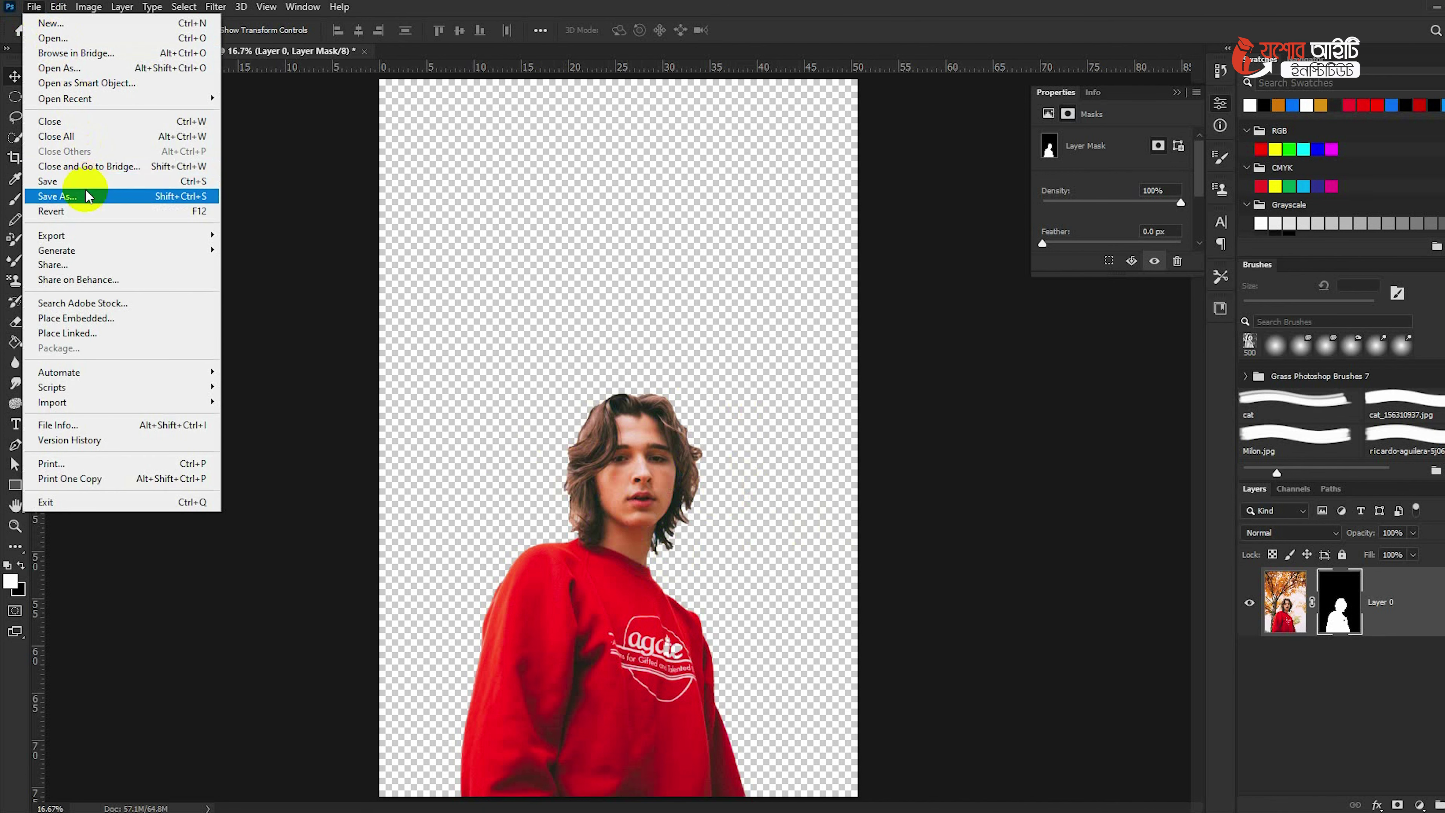
{"action": "left_click", "coordinate": [76, 196]}
{"action": "left_click", "coordinate": [366, 617]}
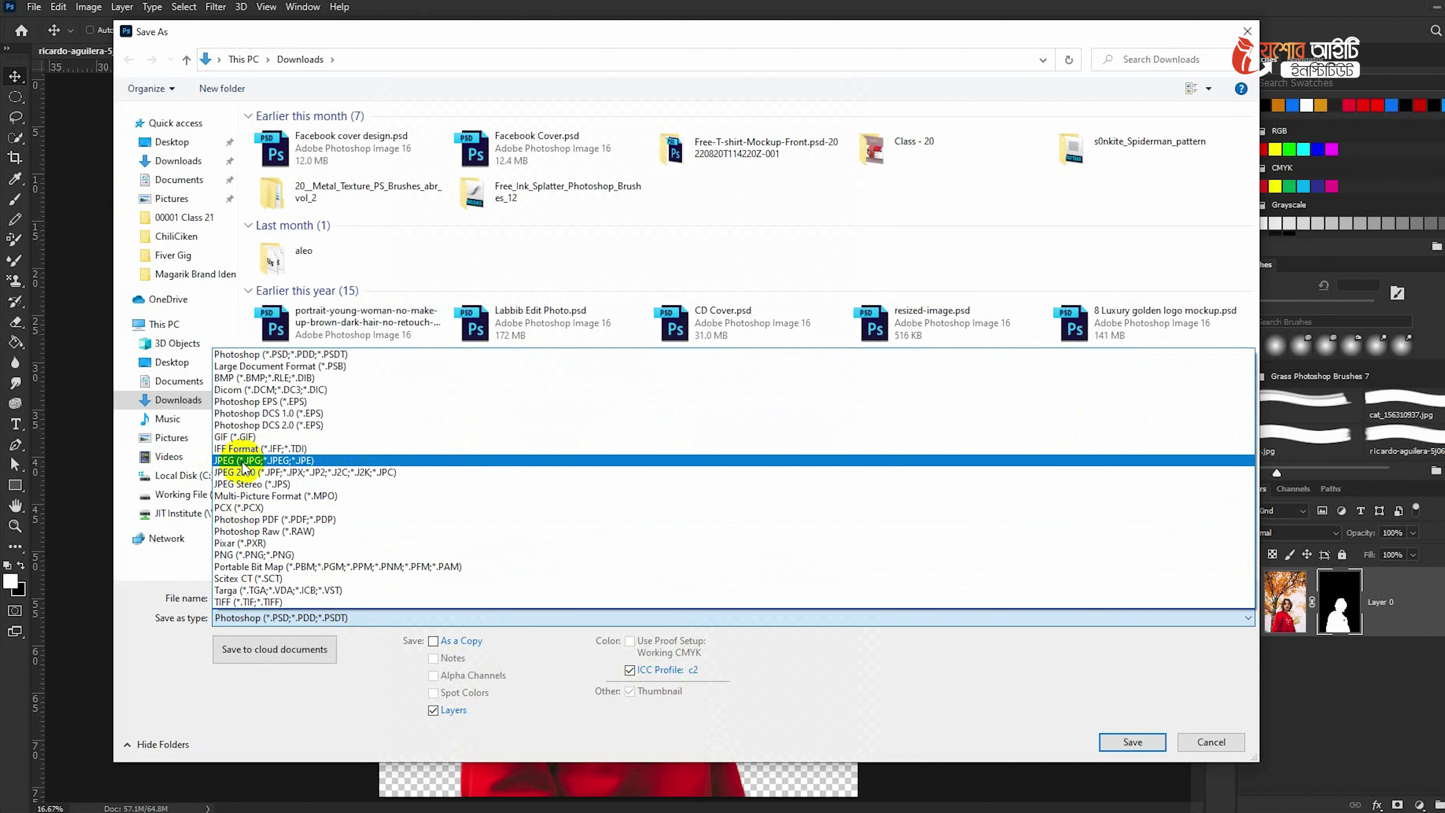
{"action": "left_click", "coordinate": [243, 461]}
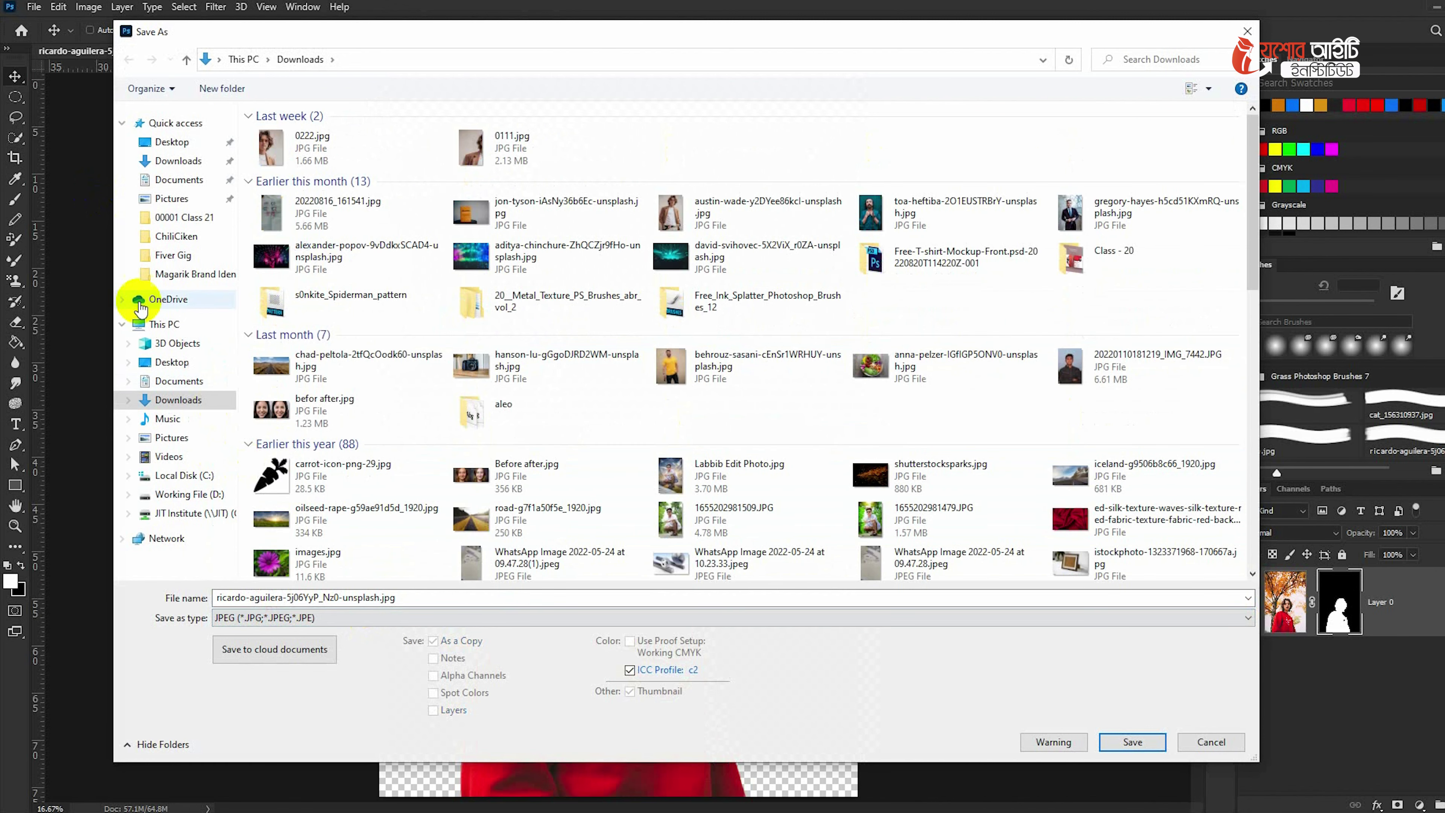
{"action": "left_click", "coordinate": [174, 146]}
{"action": "left_click", "coordinate": [1138, 742]}
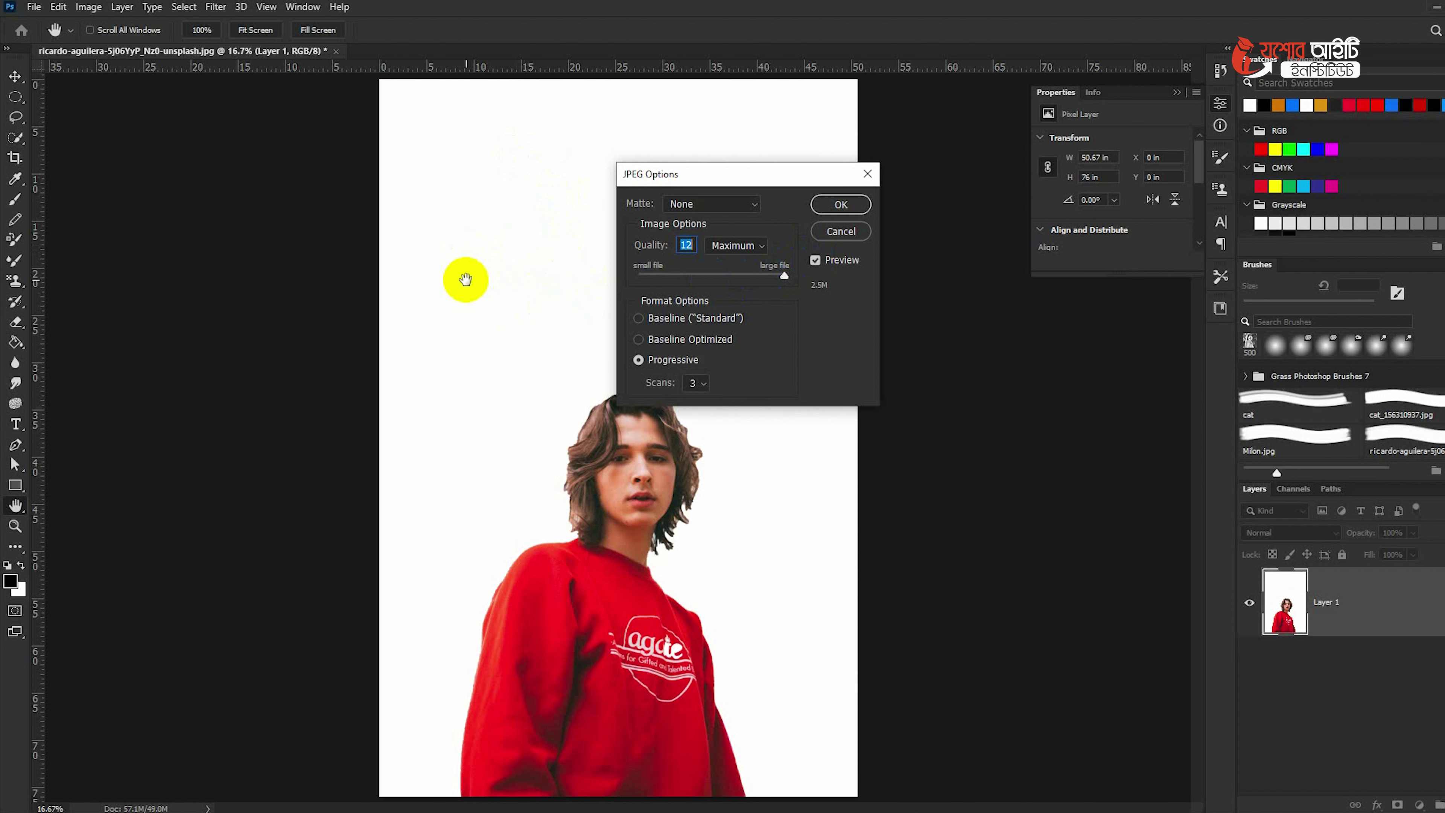
Step: Adjust options in the JPEG Options dialog, then cancel the JPEG save
{"action": "left_click", "coordinate": [696, 502]}
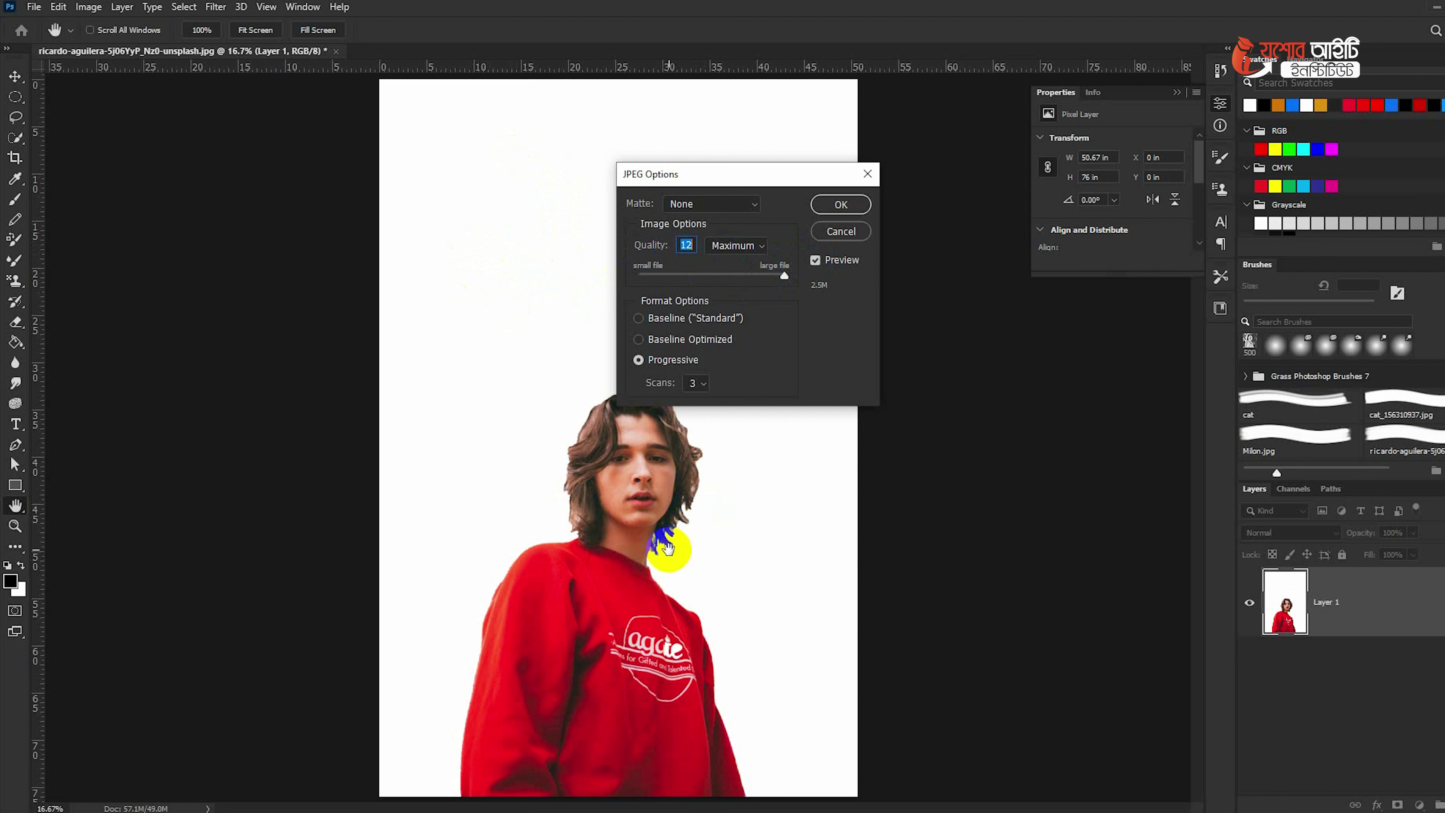
{"action": "left_click_drag", "start_coordinate": [668, 548], "coordinate": [604, 459]}
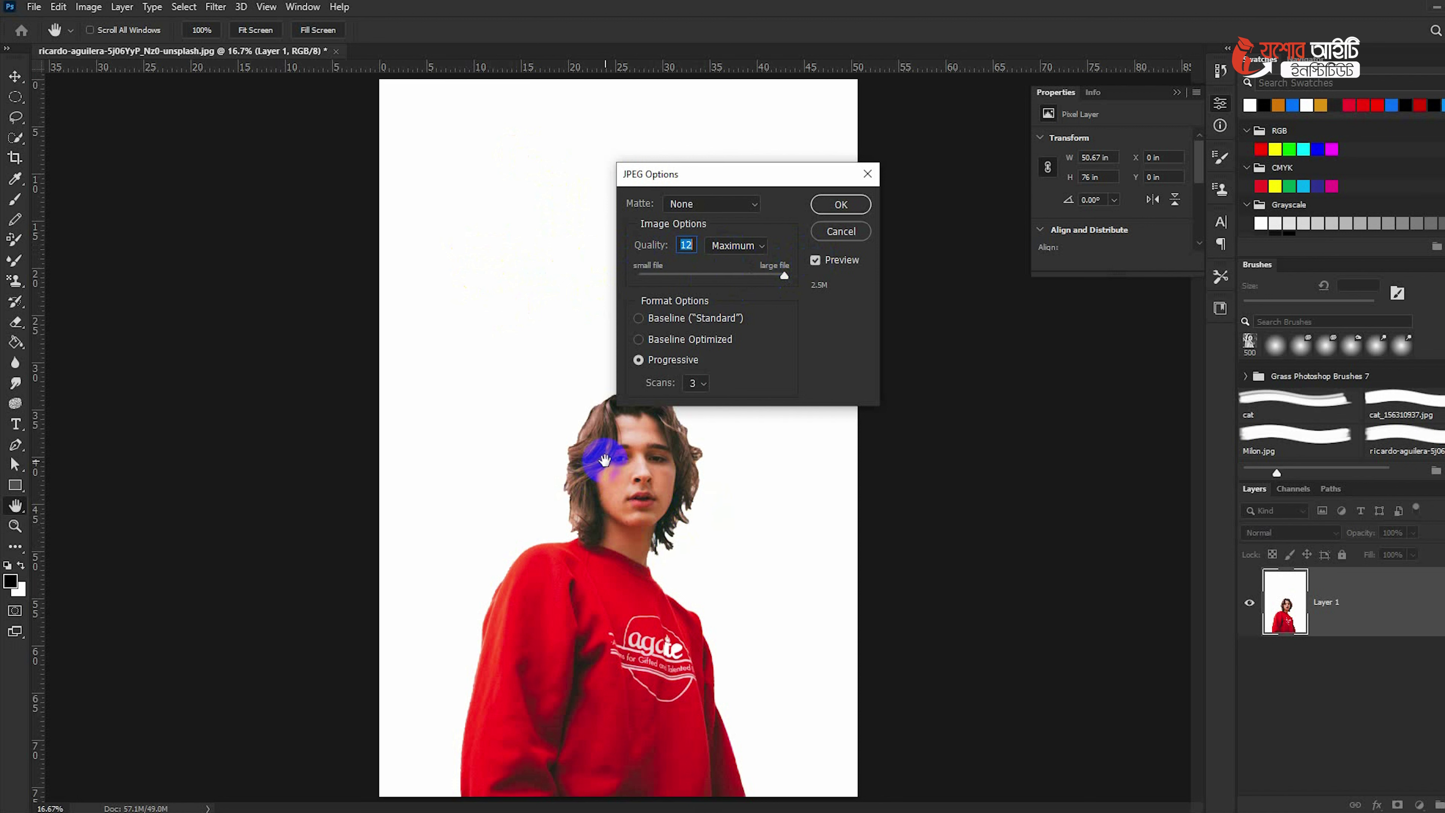
{"action": "left_click", "coordinate": [591, 590]}
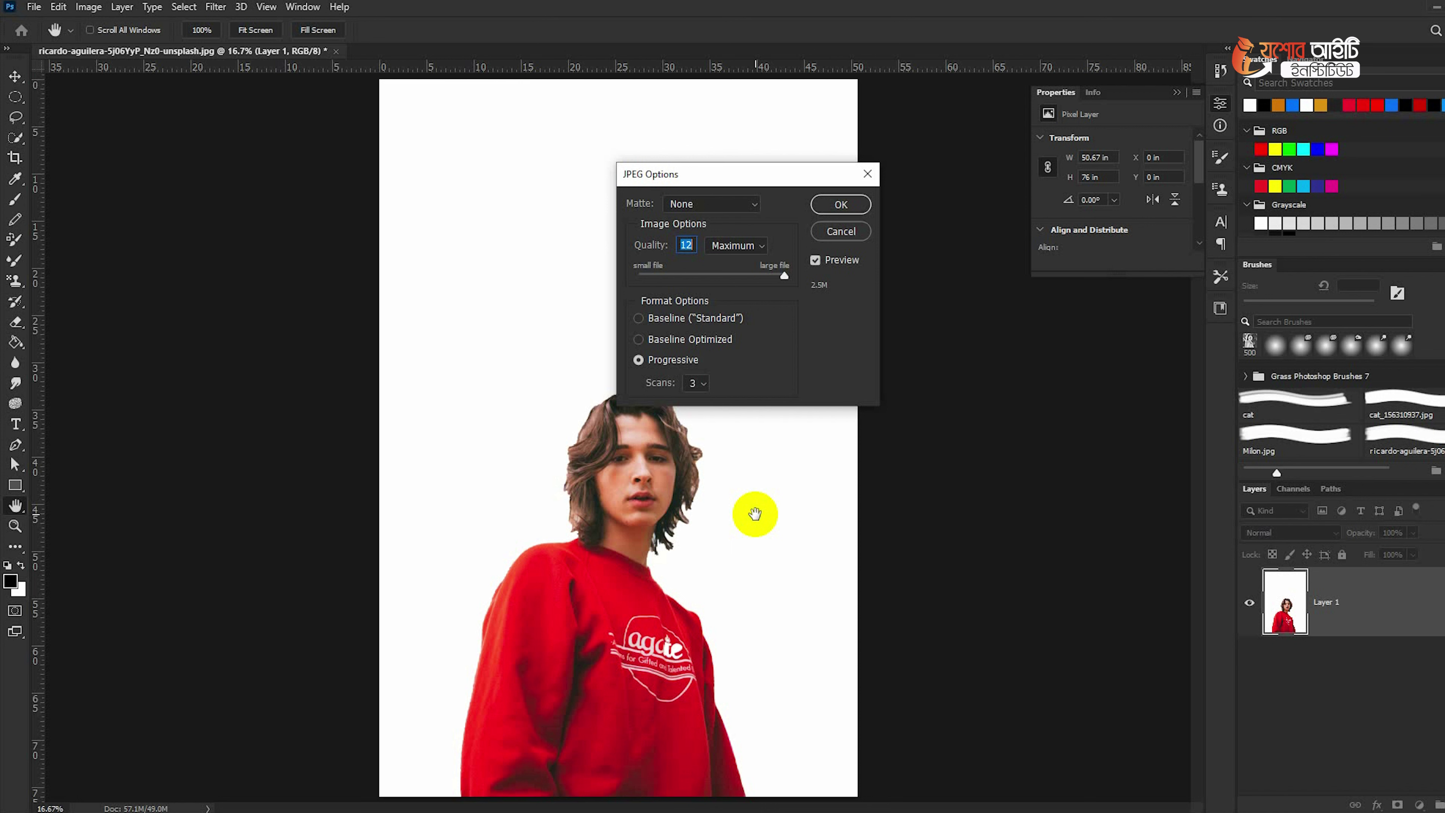
{"action": "left_click", "coordinate": [678, 492]}
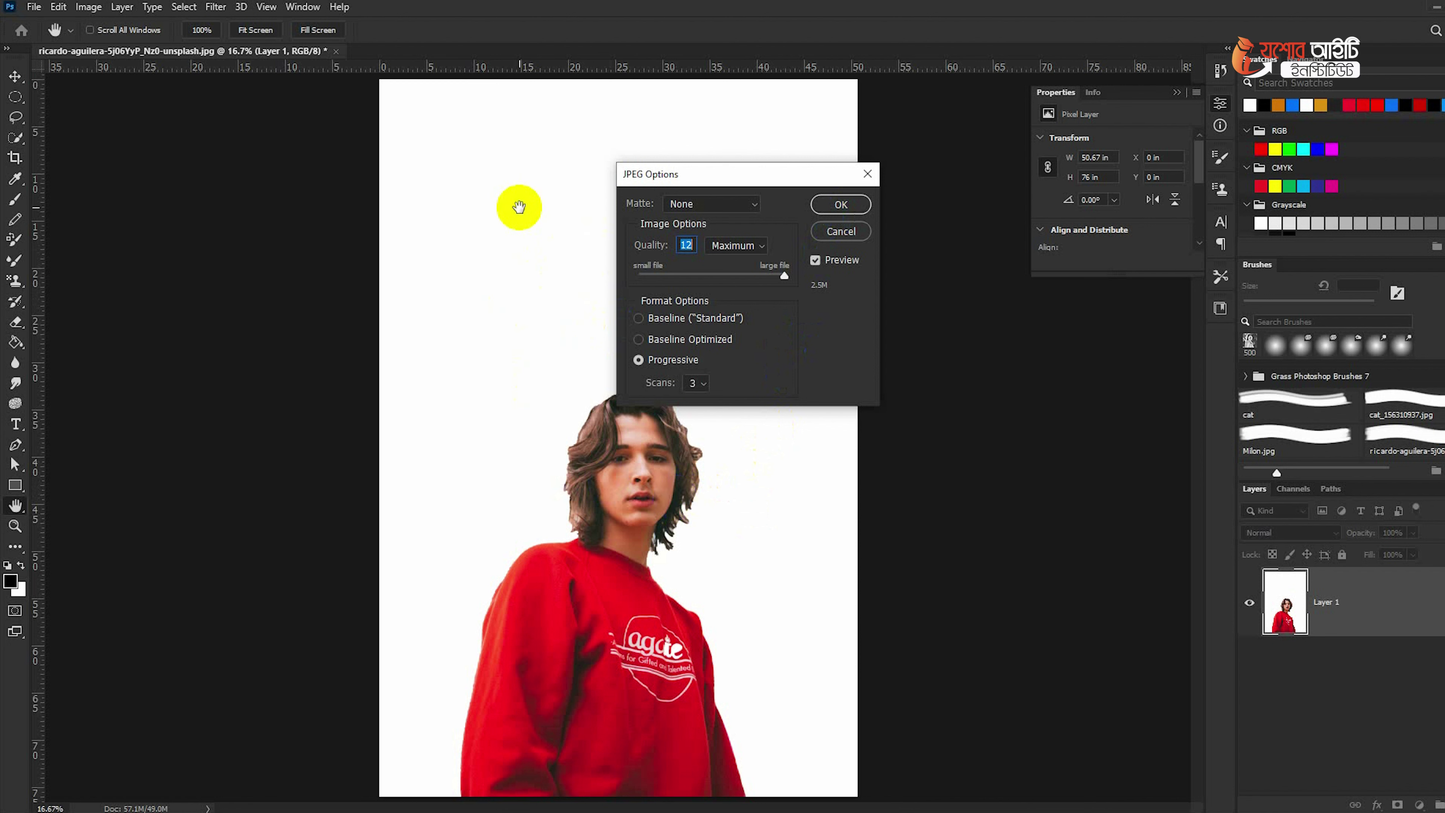
{"action": "left_click_drag", "start_coordinate": [597, 484], "coordinate": [608, 517]}
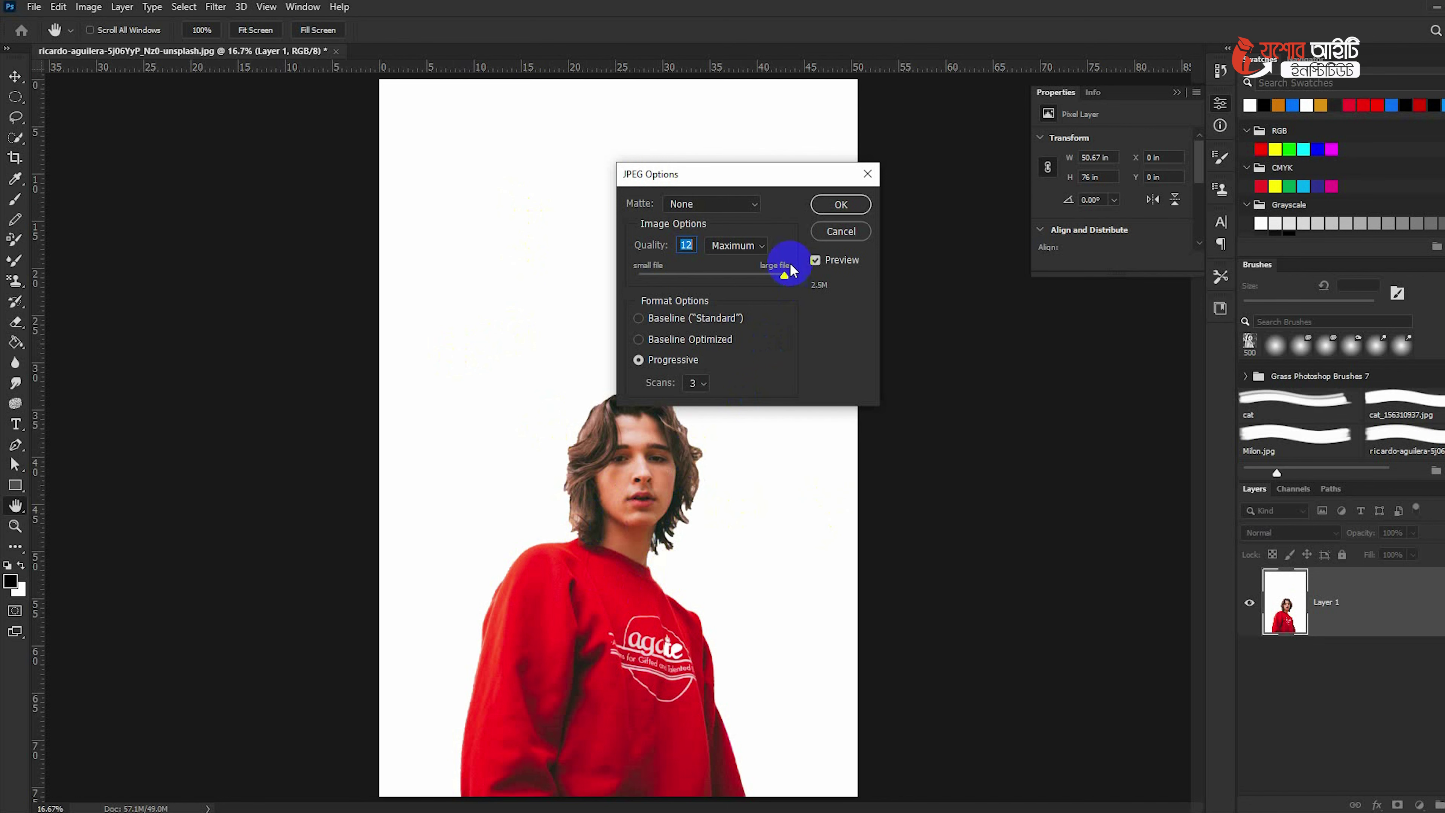
{"action": "left_click", "coordinate": [840, 205]}
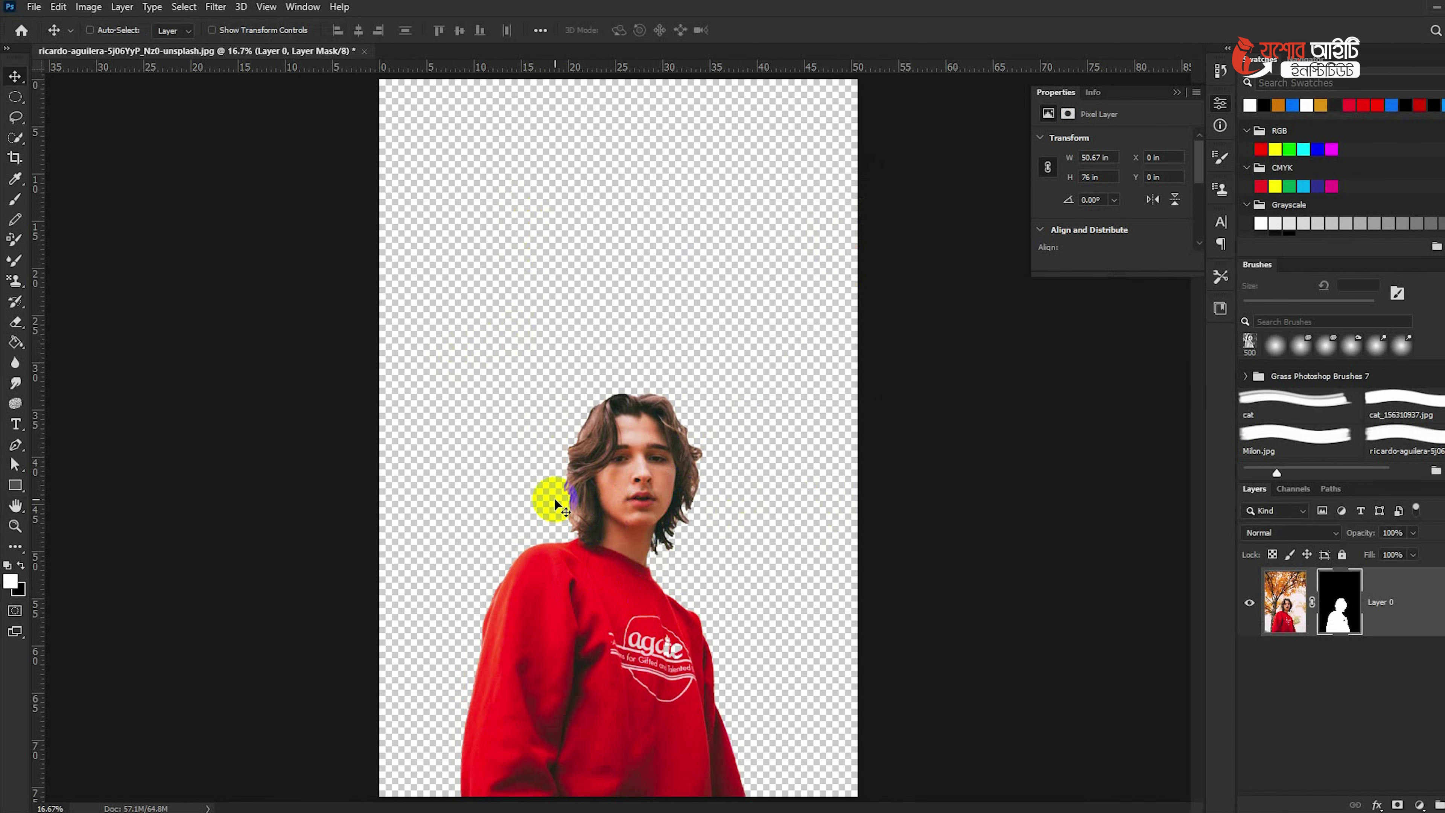
Step: Save the cut-out portrait as a PNG in Downloads, accepting the large file size option
{"action": "left_click", "coordinate": [34, 7]}
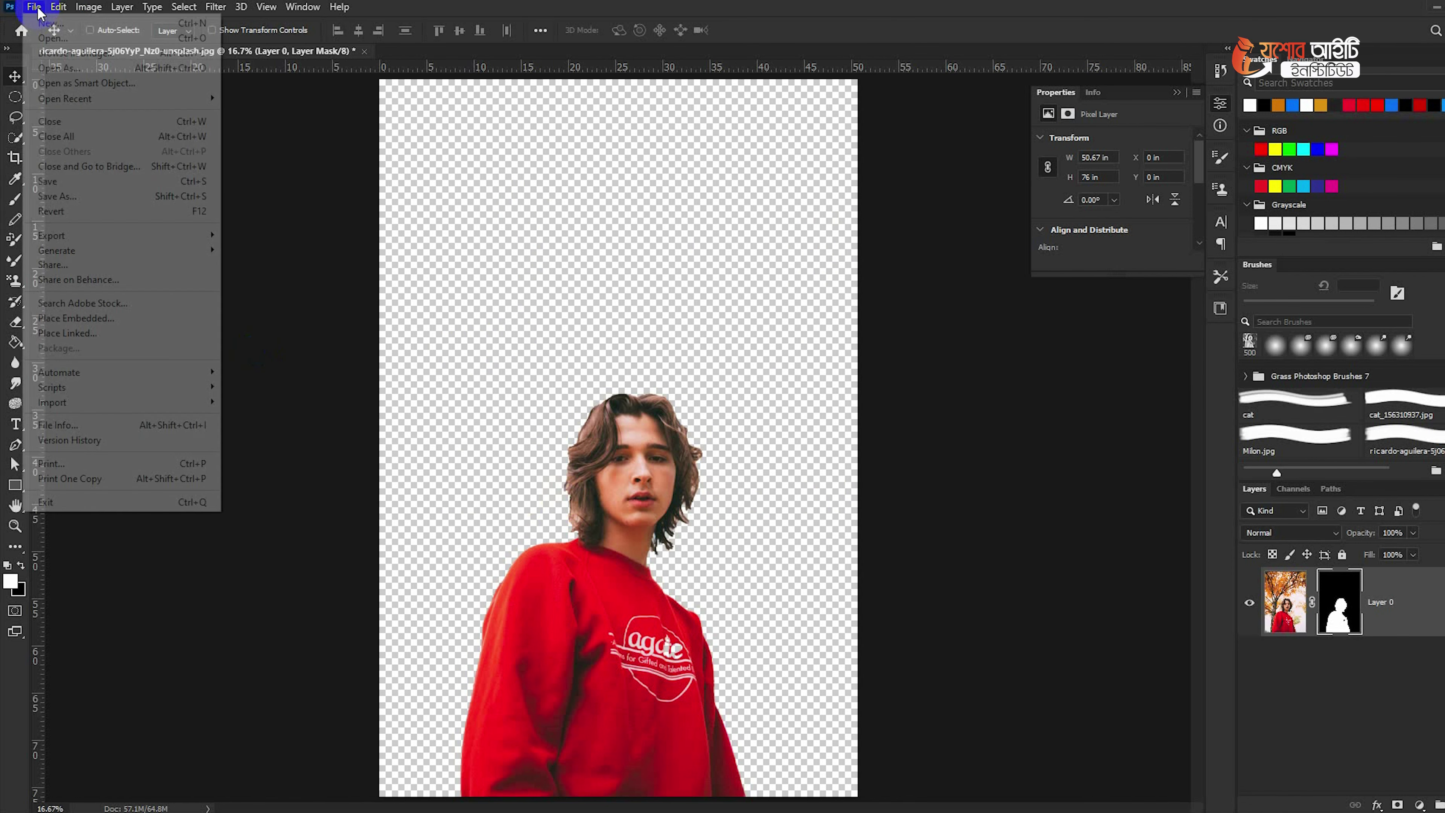
{"action": "left_click", "coordinate": [57, 196]}
{"action": "left_click", "coordinate": [383, 617]}
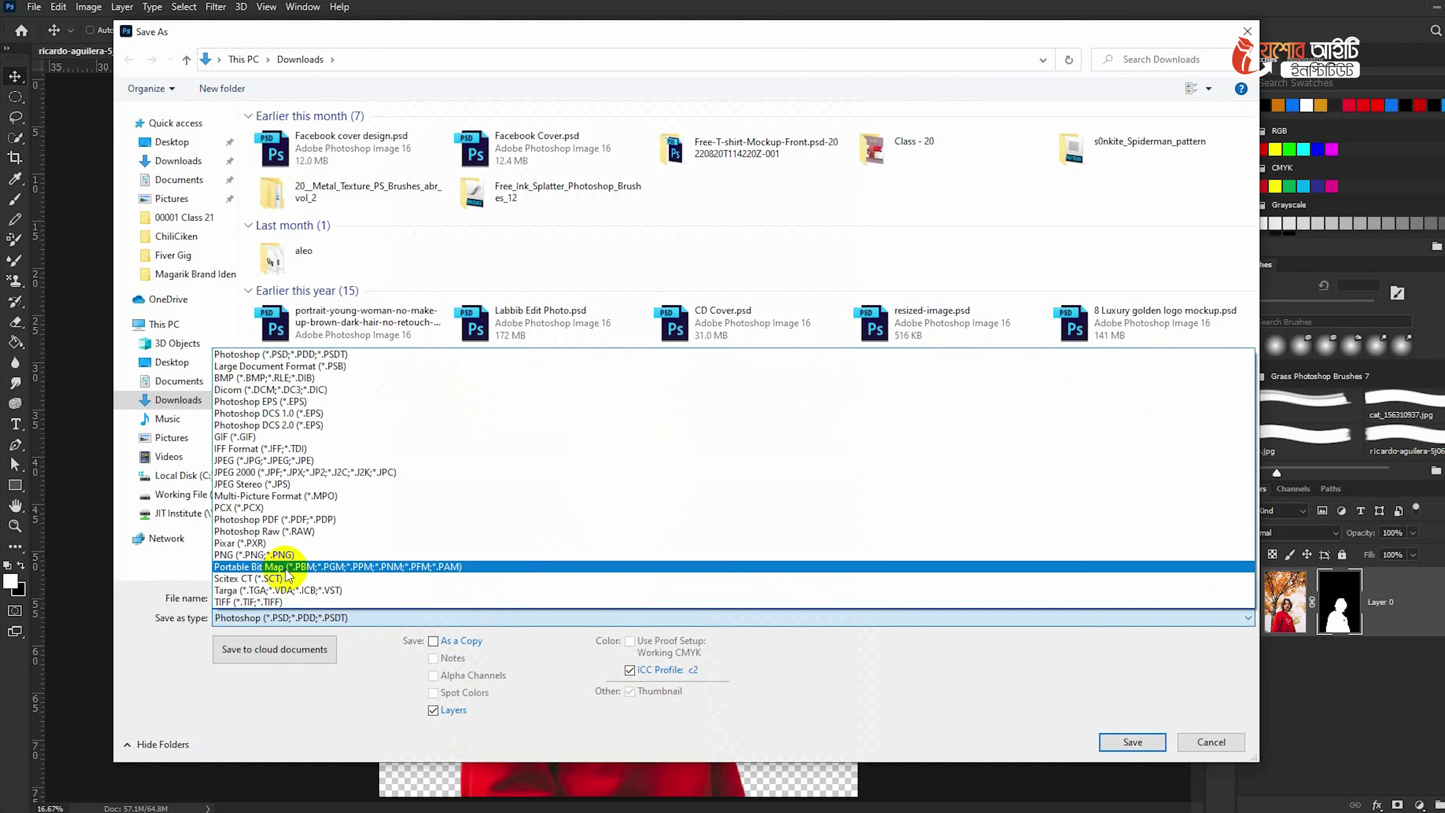
{"action": "left_click", "coordinate": [240, 555]}
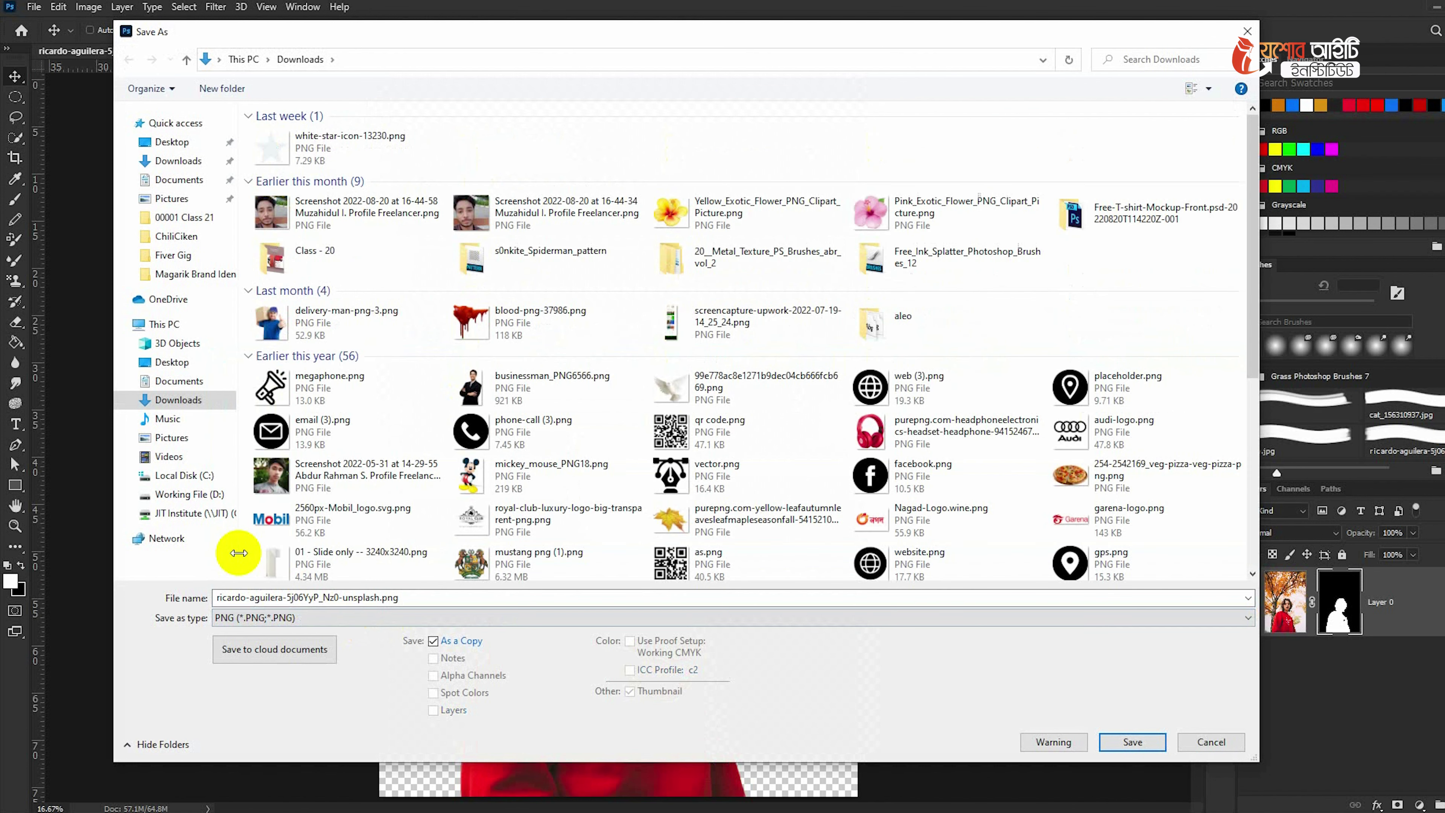
{"action": "left_click", "coordinate": [174, 161]}
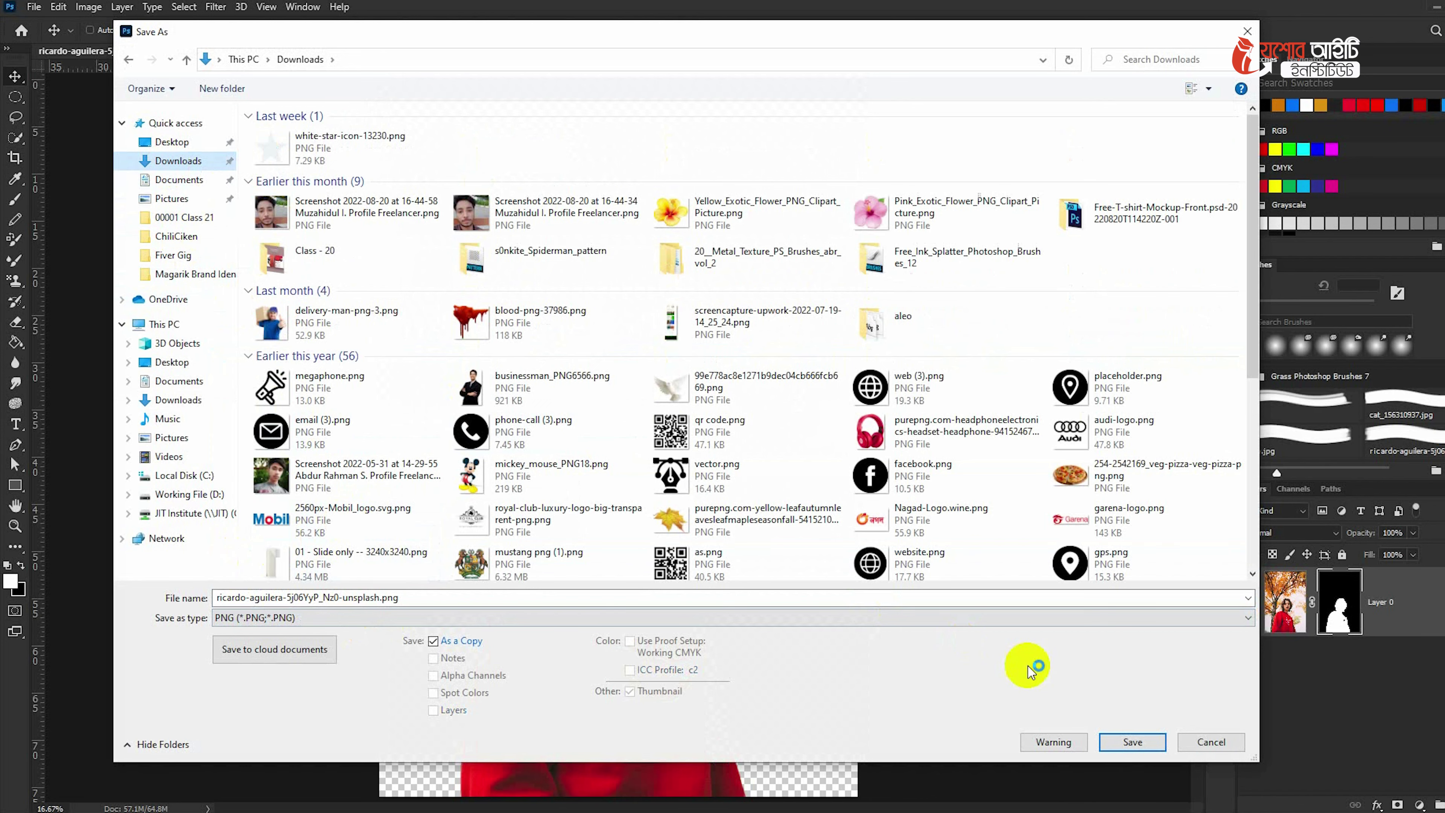
{"action": "left_click", "coordinate": [1133, 742]}
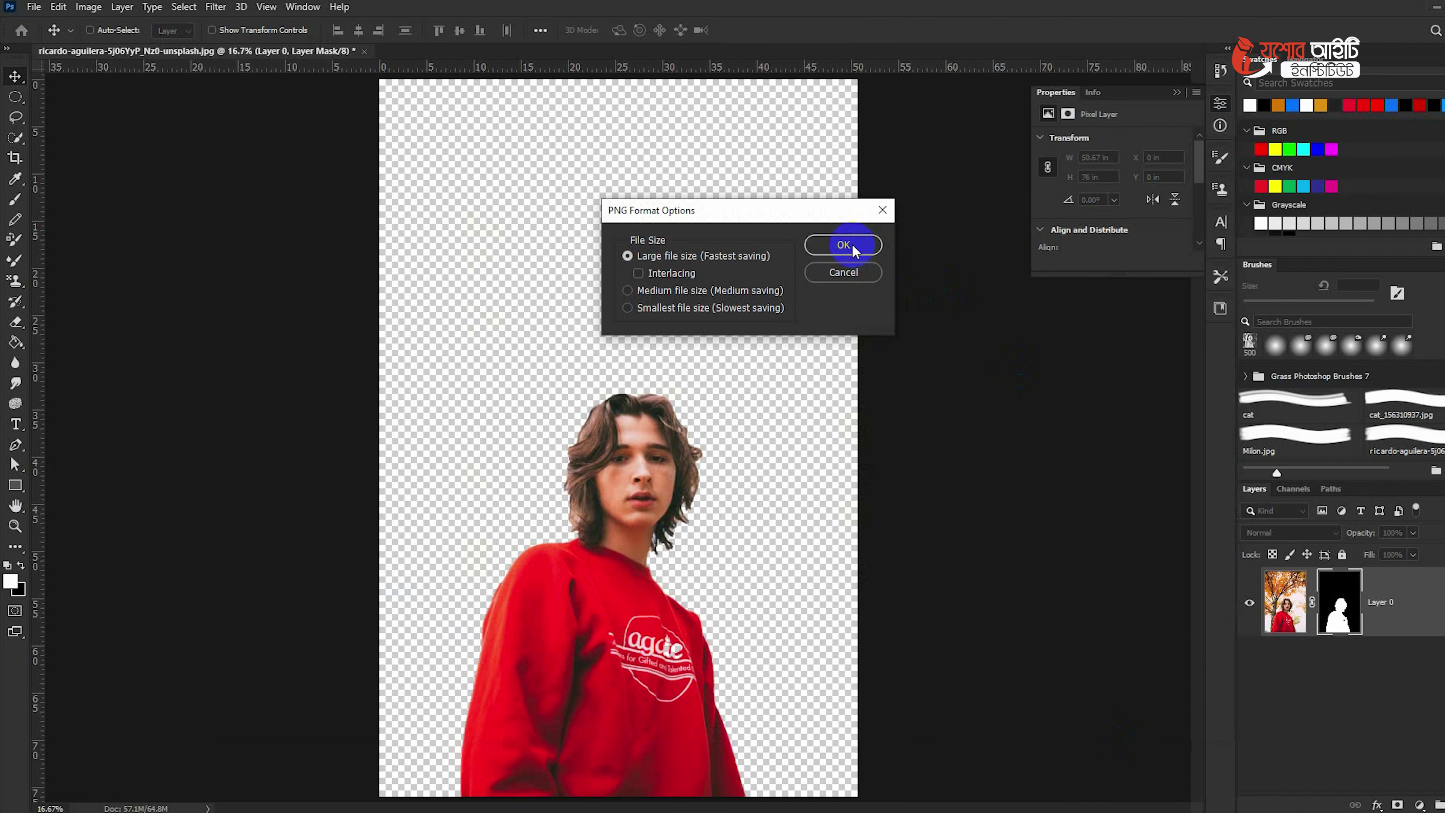
{"action": "left_click", "coordinate": [836, 244]}
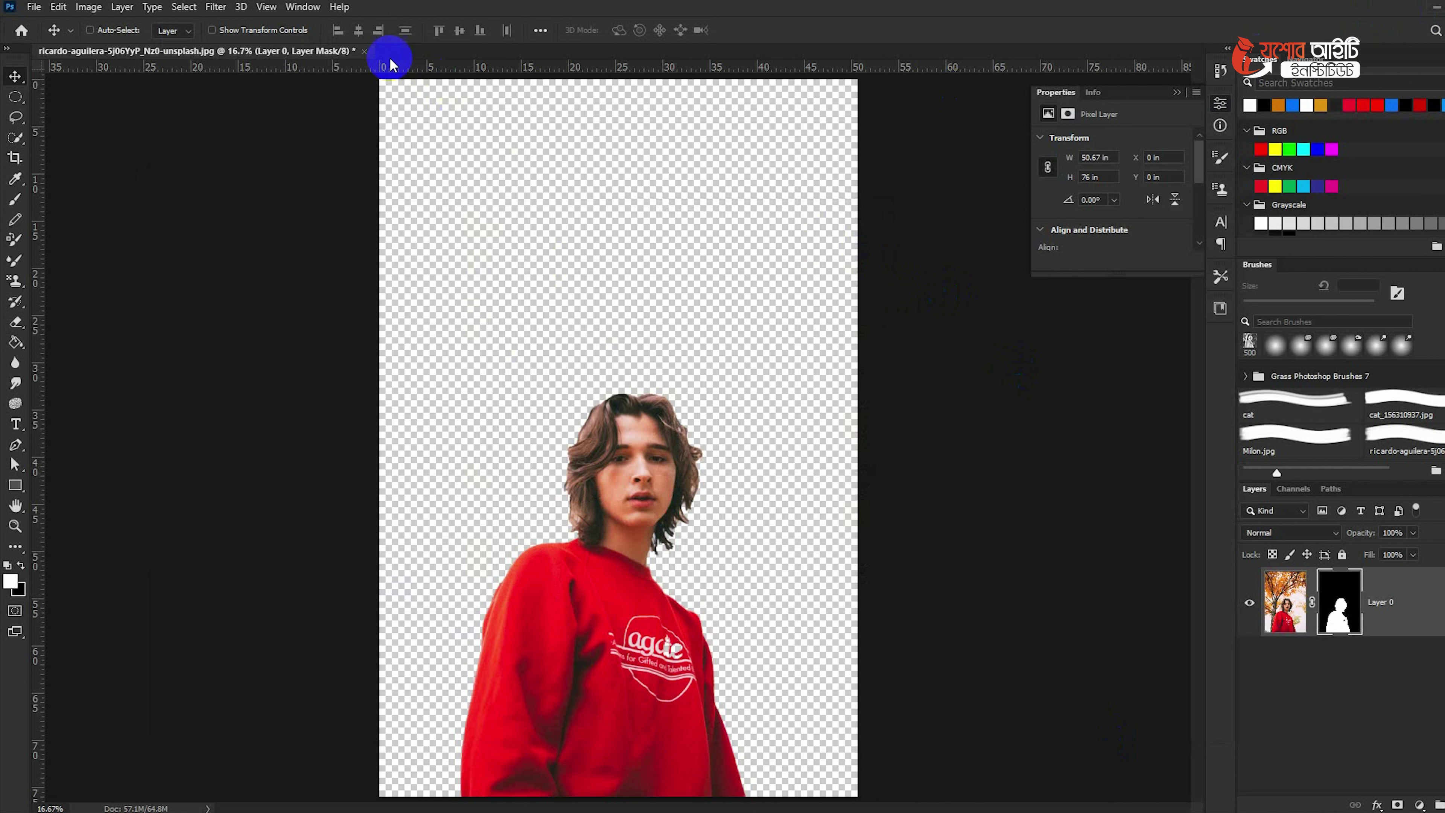
Step: Close the portrait without saving, open Facebook Cover Photo Design 02, and reveal the desktop
{"action": "left_click", "coordinate": [364, 51]}
{"action": "left_click", "coordinate": [747, 309]}
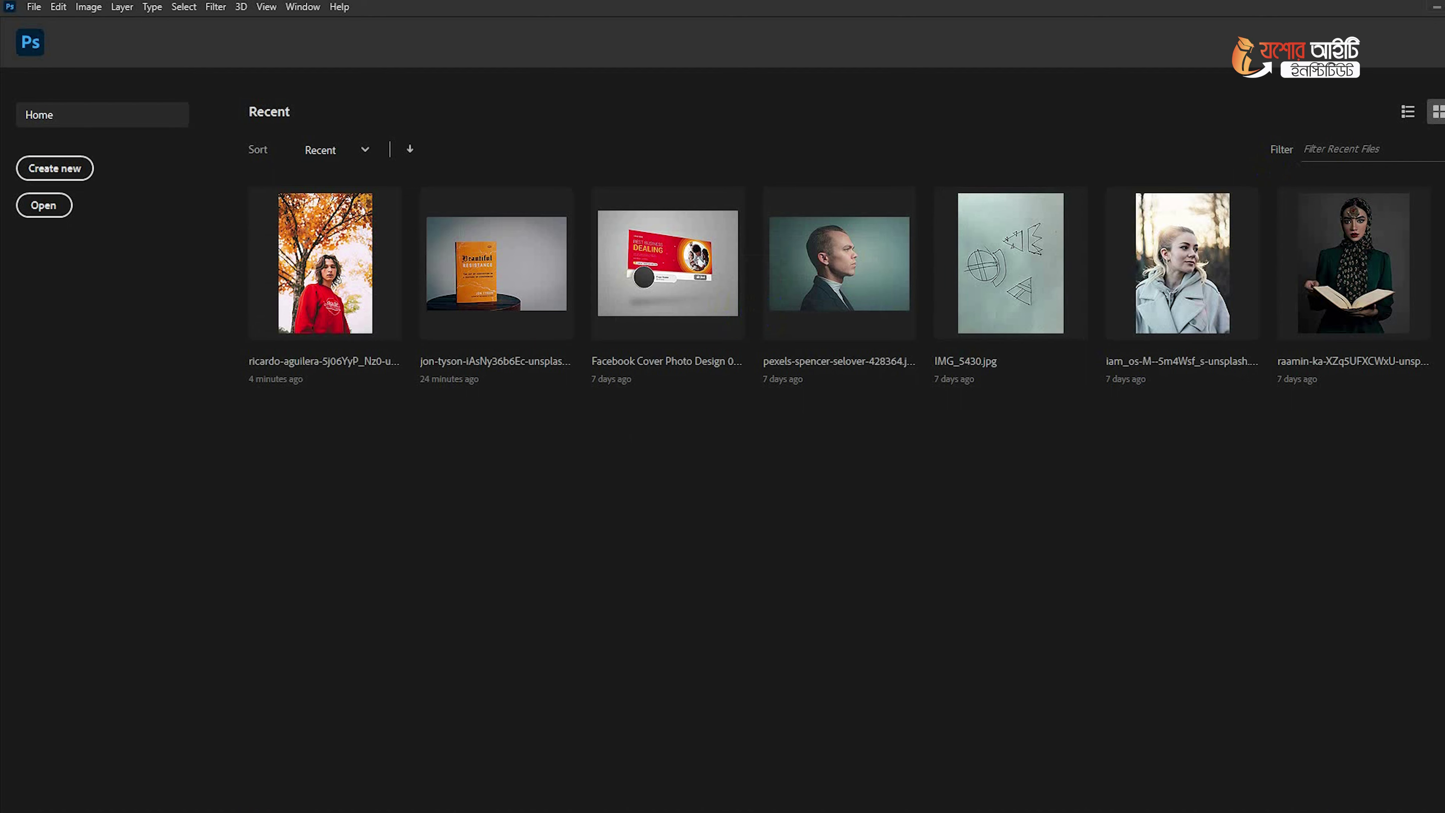
{"action": "left_click", "coordinate": [654, 222]}
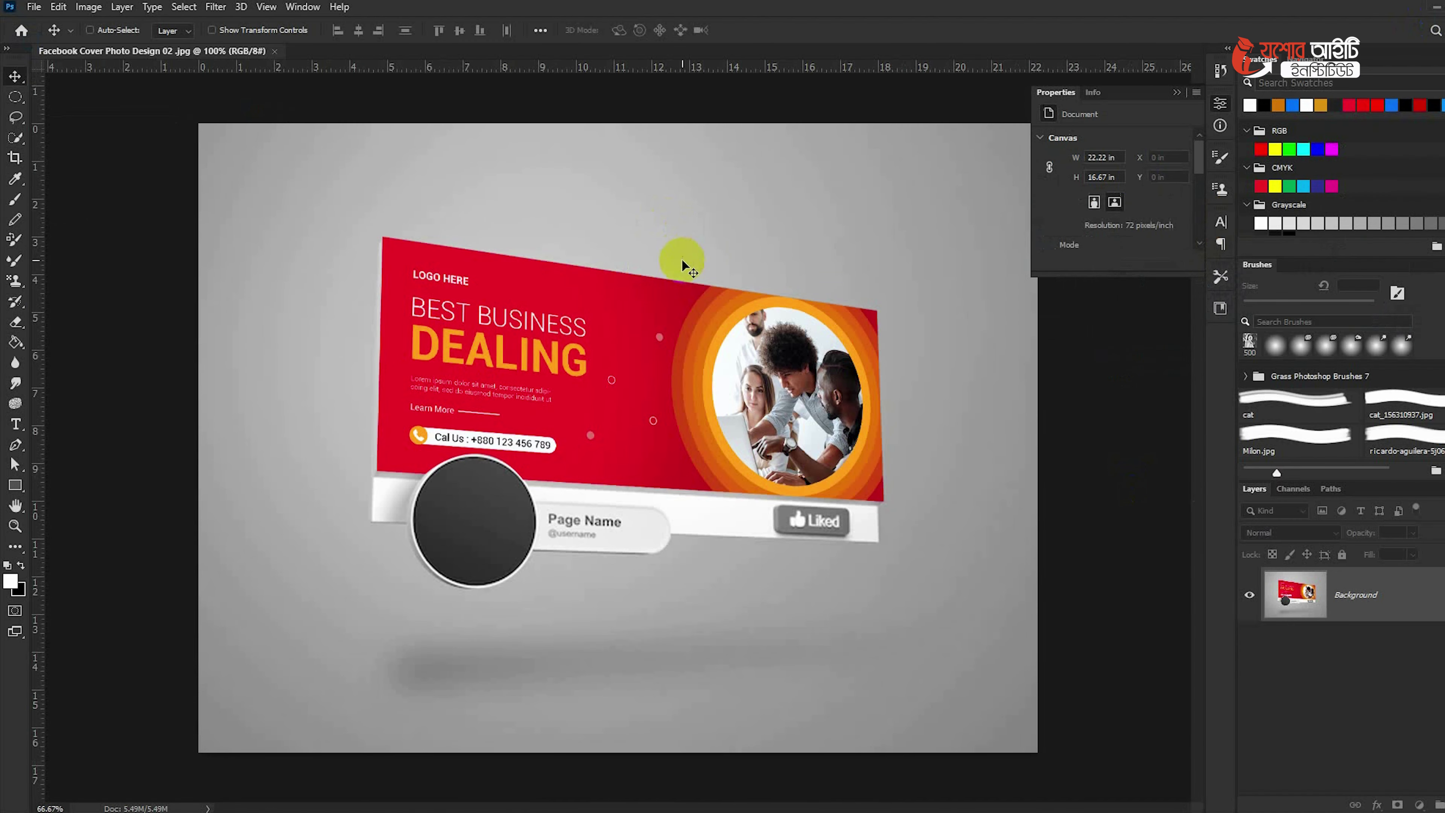
{"action": "left_click", "coordinate": [1437, 5]}
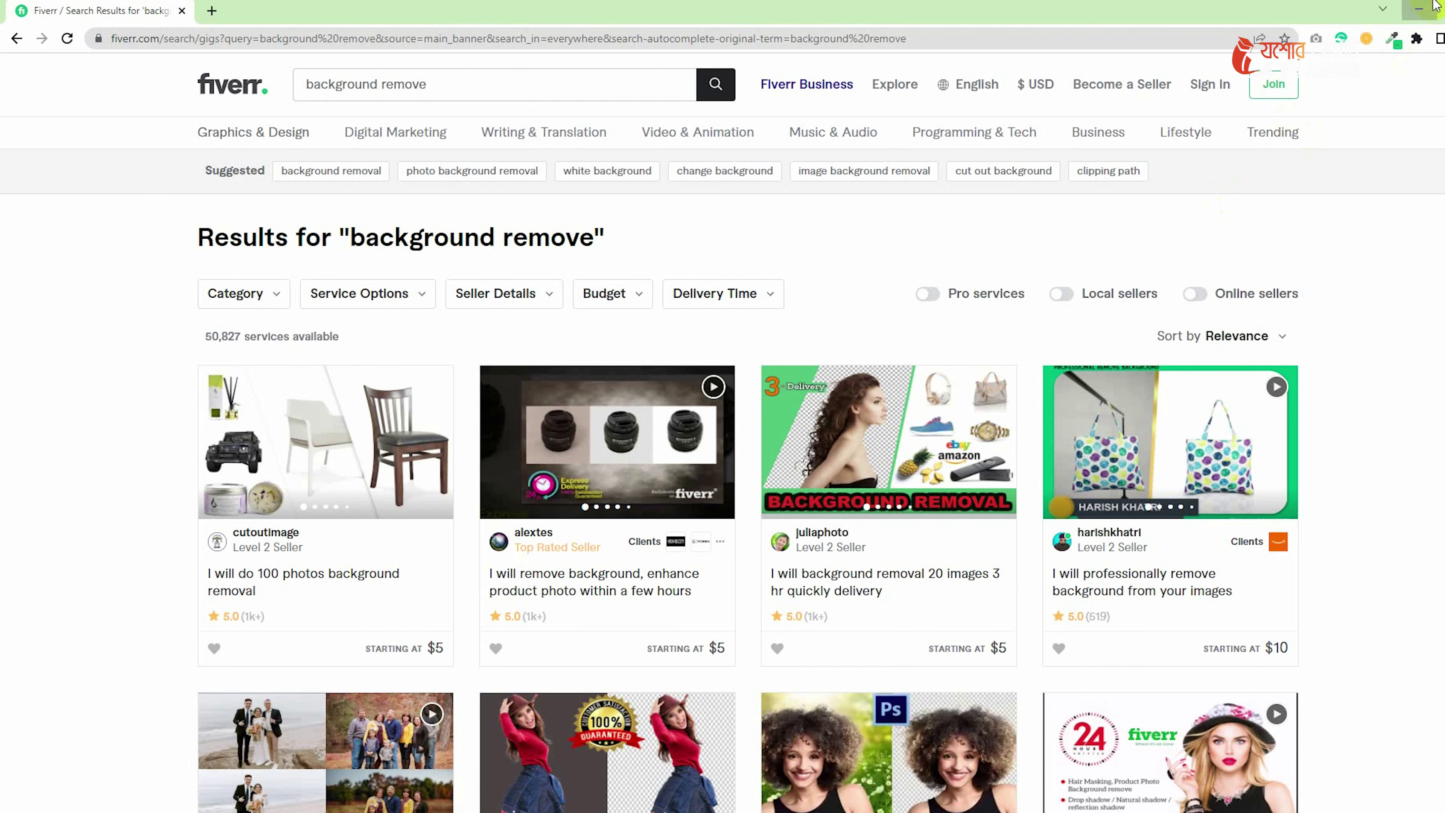
{"action": "left_click", "coordinate": [1430, 5]}
{"action": "left_click", "coordinate": [1425, 6]}
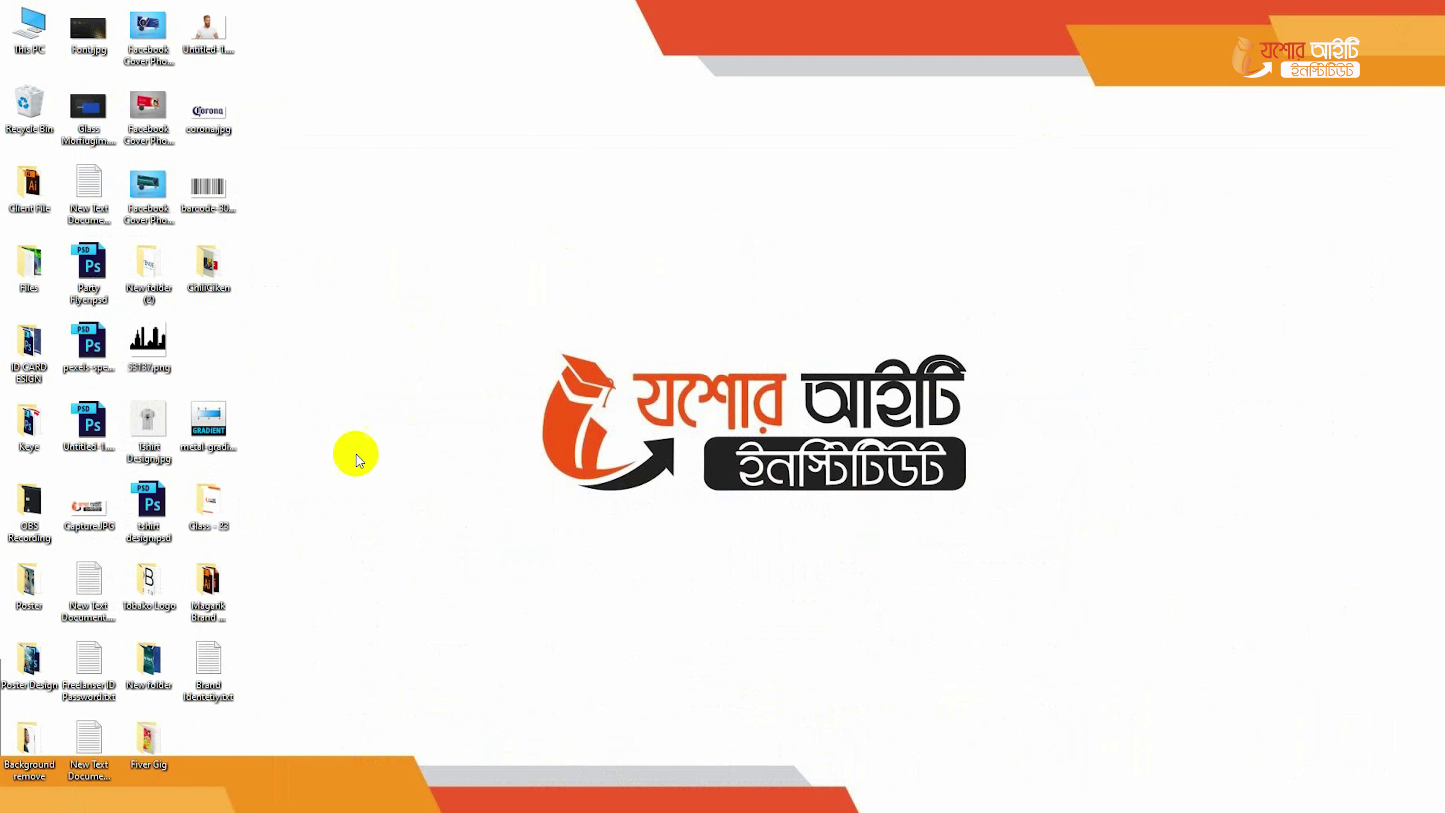
Step: Refresh the desktop and drag the ricardo-aguilera PNG from Downloads toward Photoshop
{"action": "right_click", "coordinate": [333, 259]}
{"action": "left_click", "coordinate": [393, 329]}
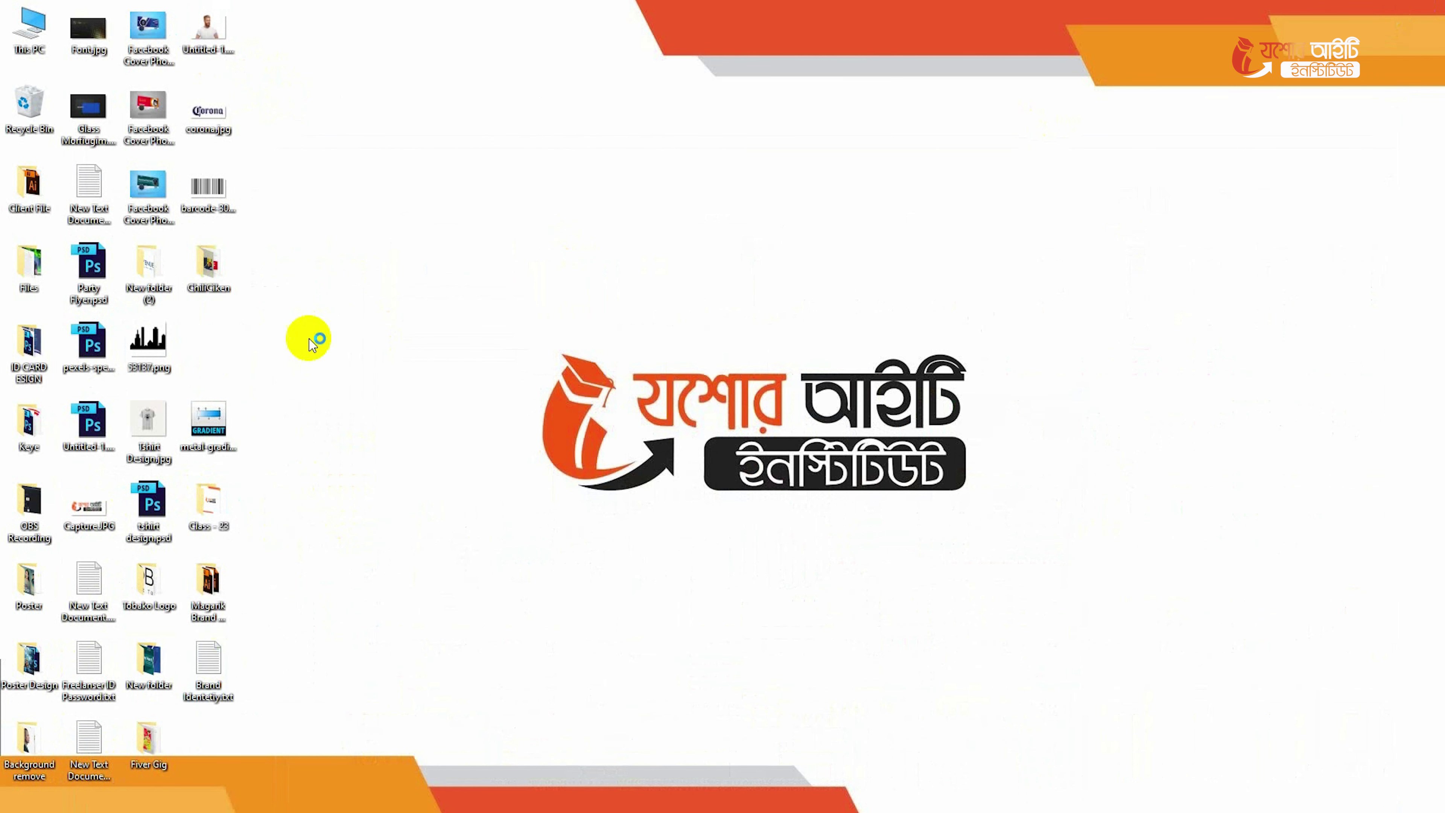
{"action": "key", "text": "alt+Tab"}
{"action": "left_click", "coordinate": [178, 219]}
{"action": "left_click_drag", "start_coordinate": [178, 218], "coordinate": [784, 424]}
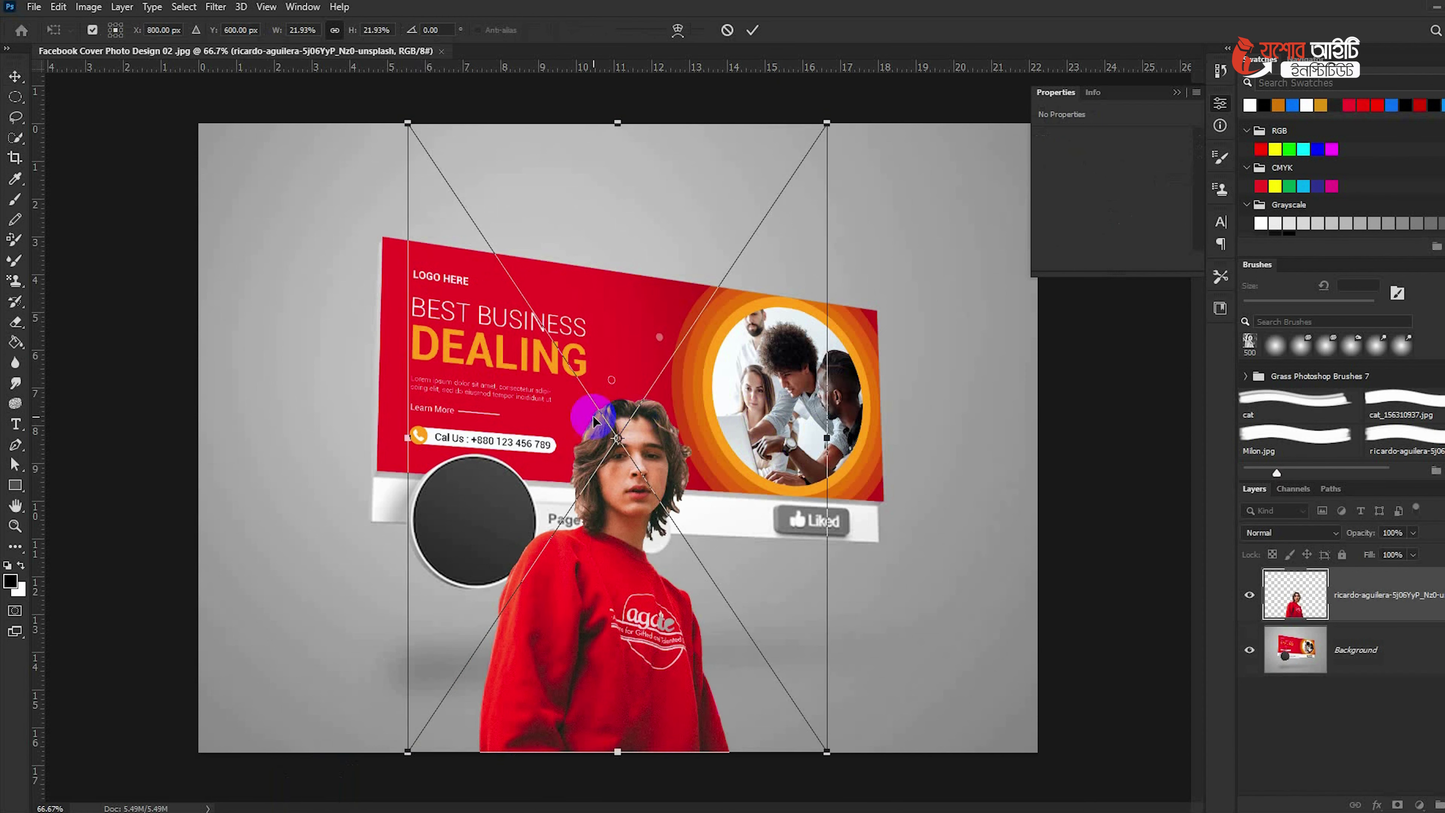
Step: Place the transparent portrait to the right of the red cover design and commit it
{"action": "left_click_drag", "start_coordinate": [605, 420], "coordinate": [864, 418]}
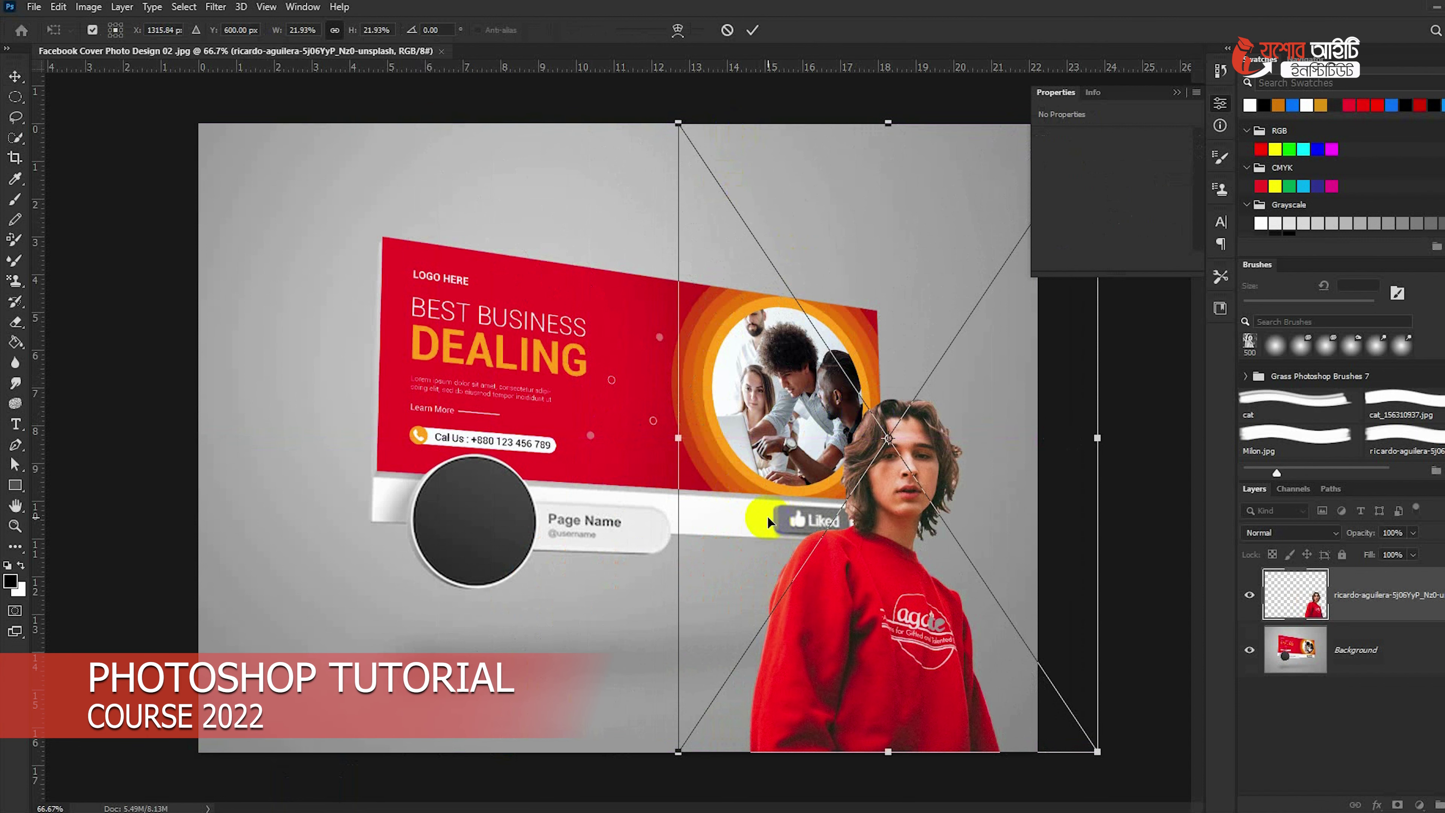
{"action": "left_click", "coordinate": [699, 469]}
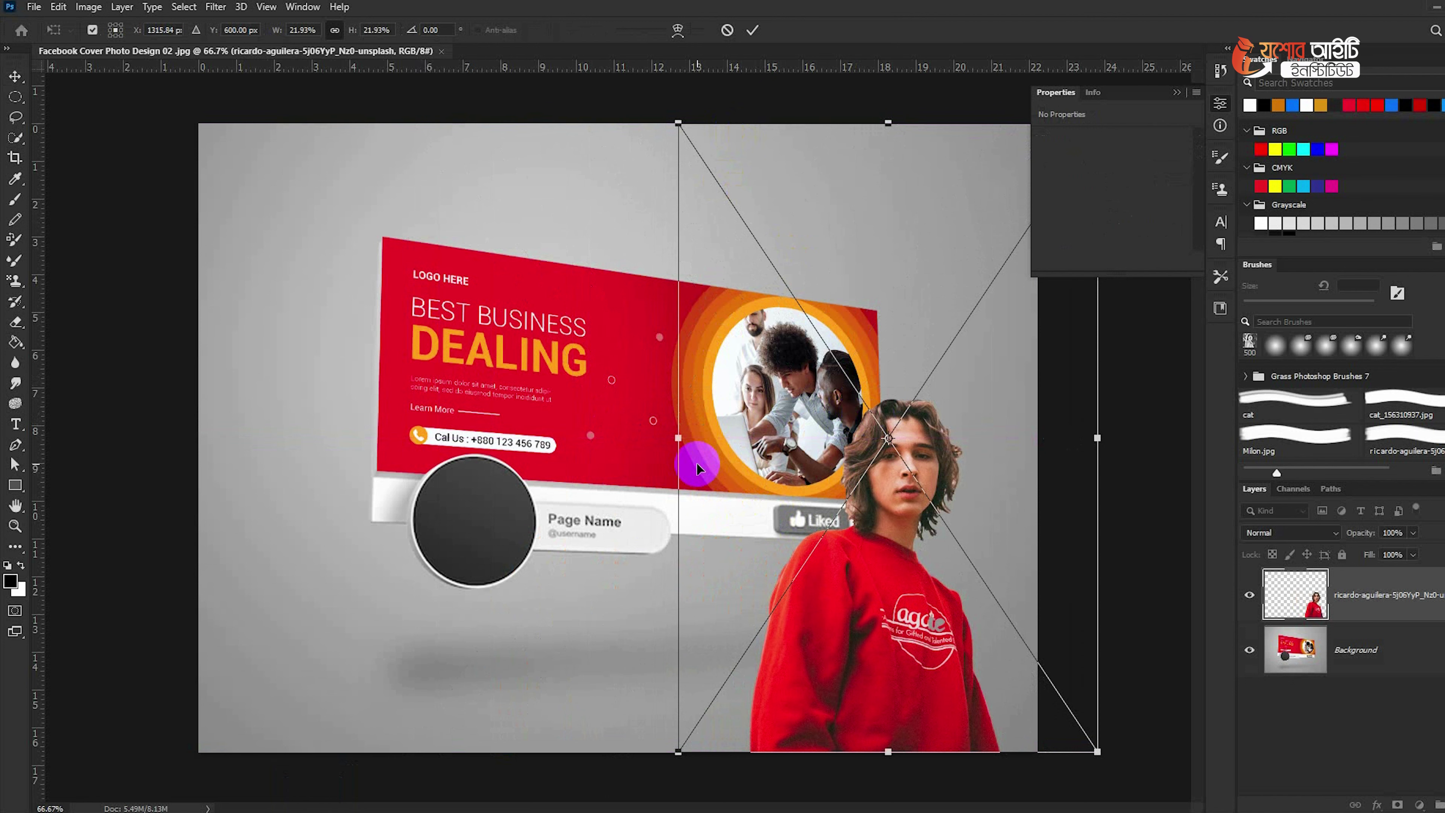
{"action": "left_click", "coordinate": [751, 29]}
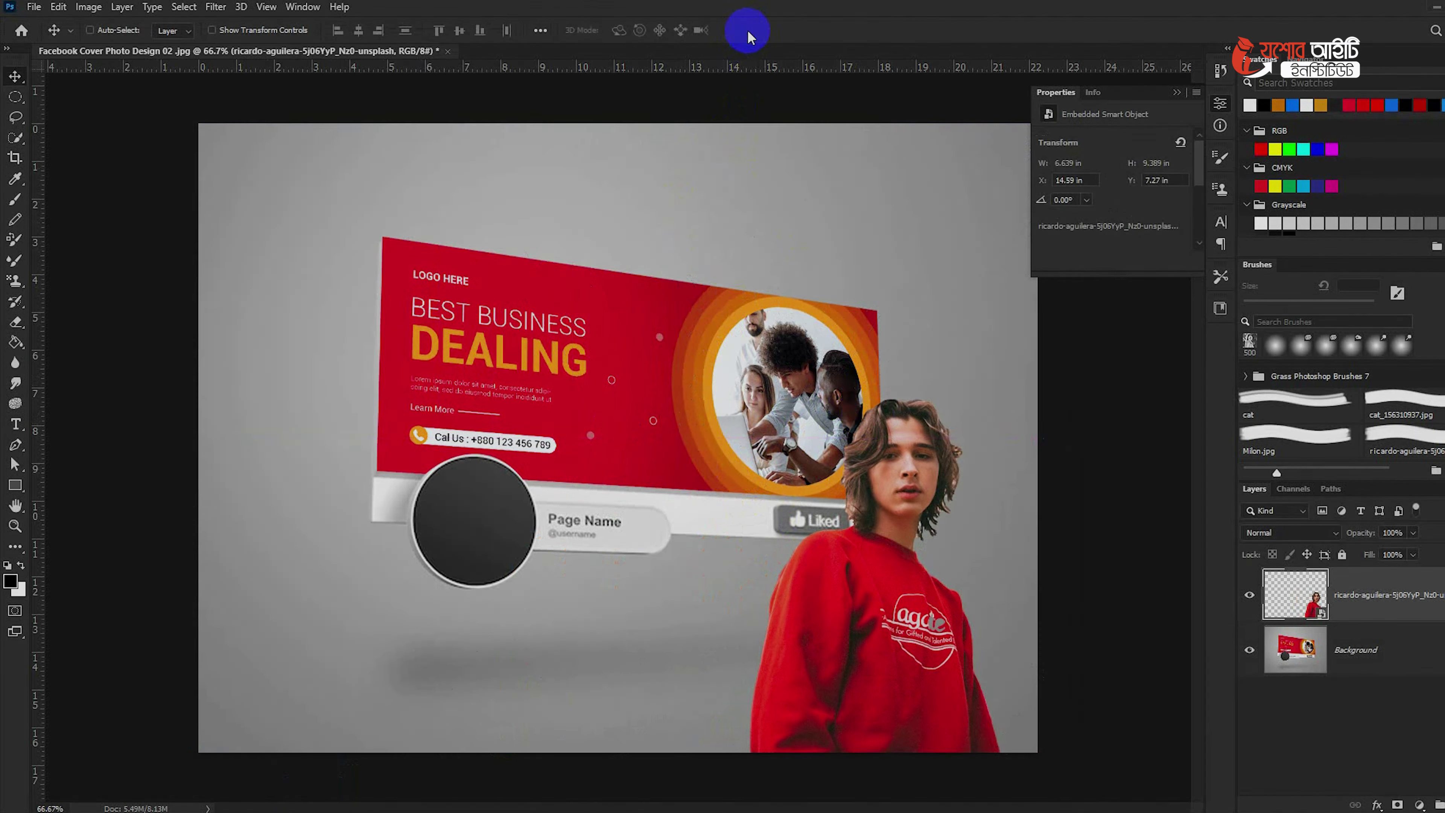